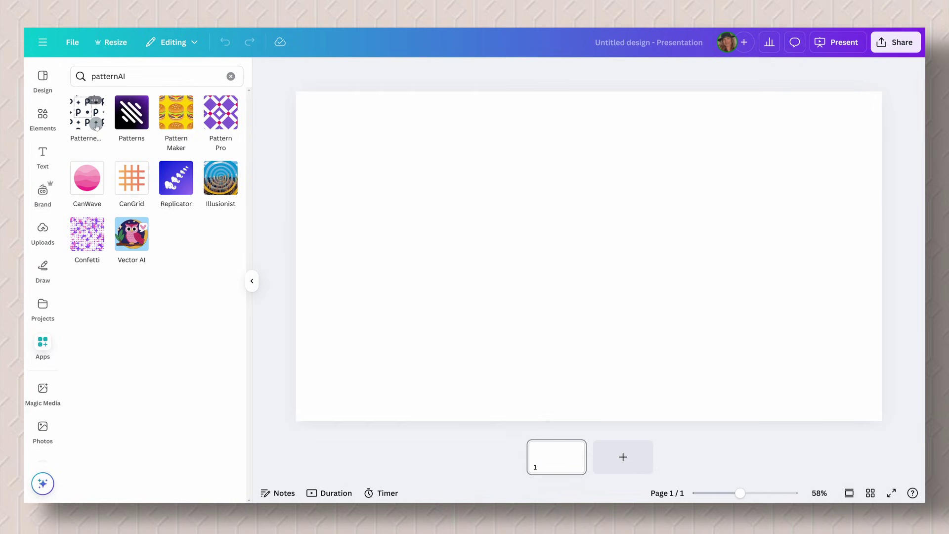
In PatternedAI, enter the prompt 'pink background with different color donuts with sprinkles, cute, and colorful.'
left_click(92, 120)
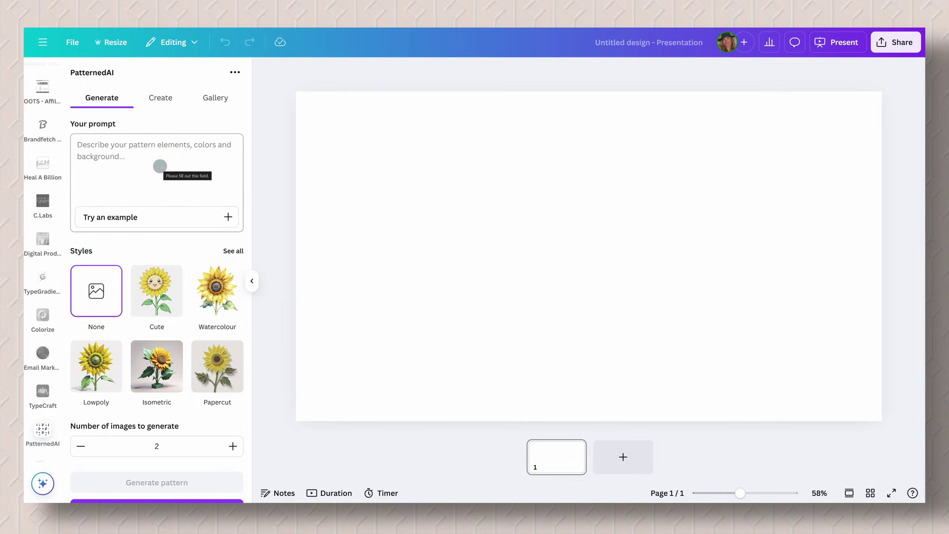
left_click(117, 145)
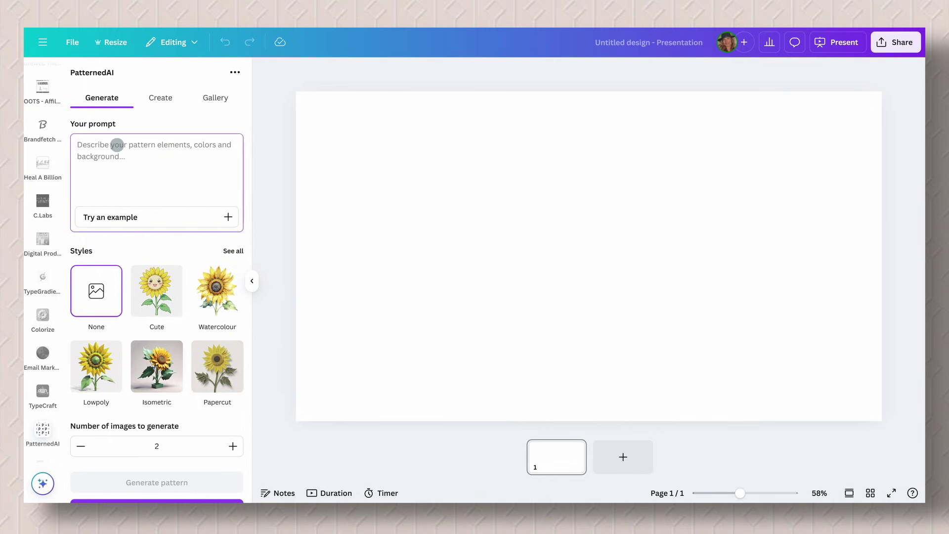
type("pink background with different color donuts with sprinkles, cute, and colorful.")
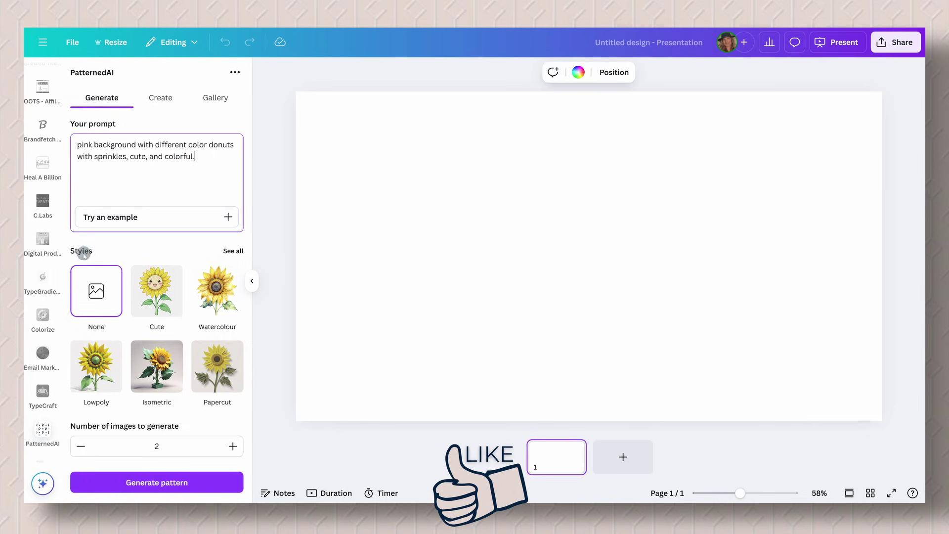
Open the full Styles list and choose Line art for the pattern
left_click(233, 252)
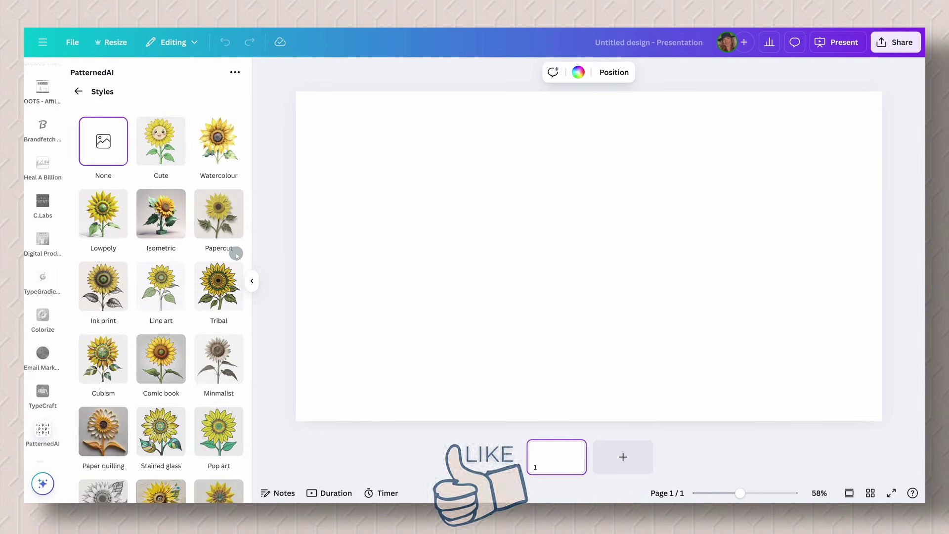
scroll(237, 255, "down", 1)
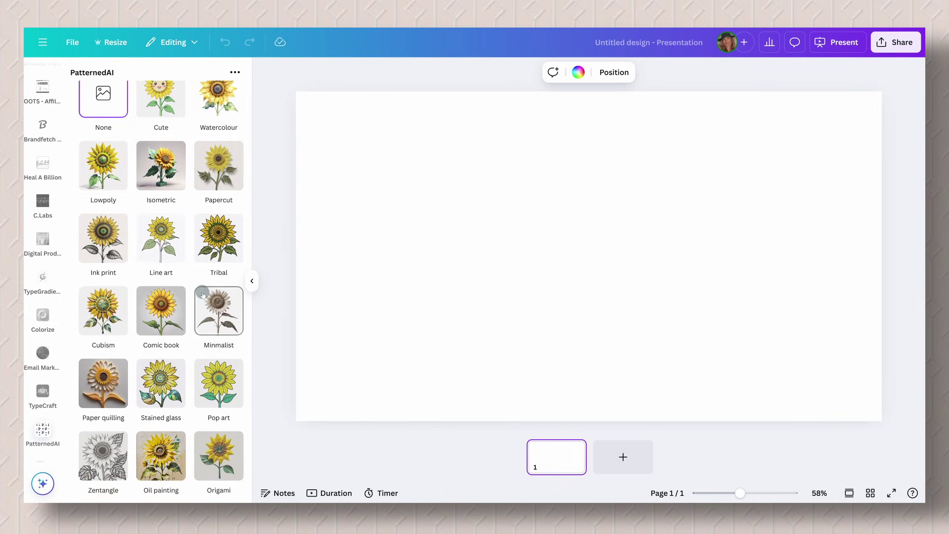
left_click(167, 242)
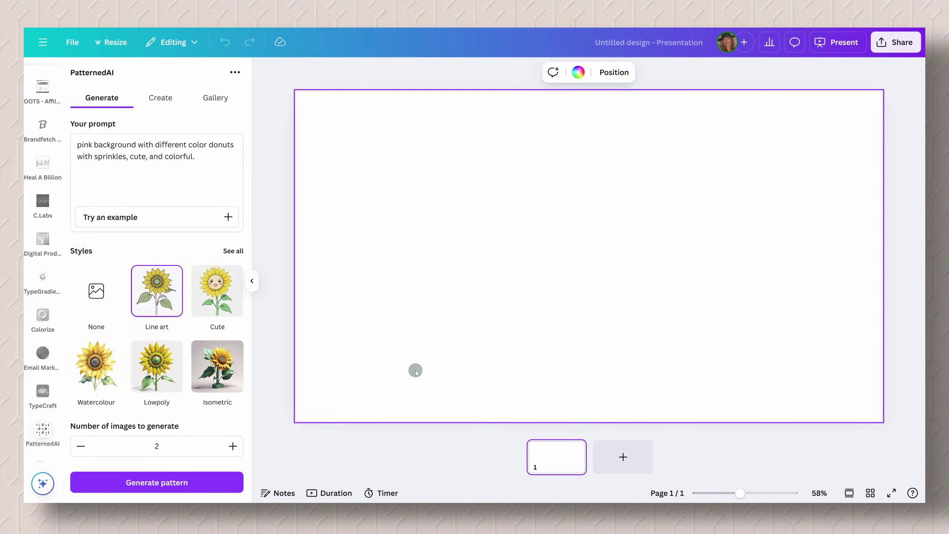
Generate two donut patterns, preview the lighter one, then select the pink and teal pattern
left_click(178, 481)
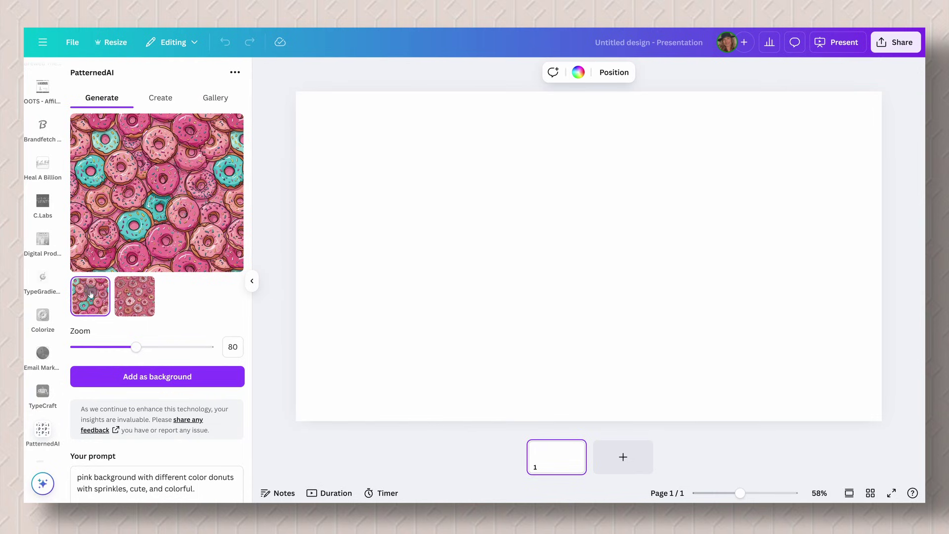
left_click(135, 297)
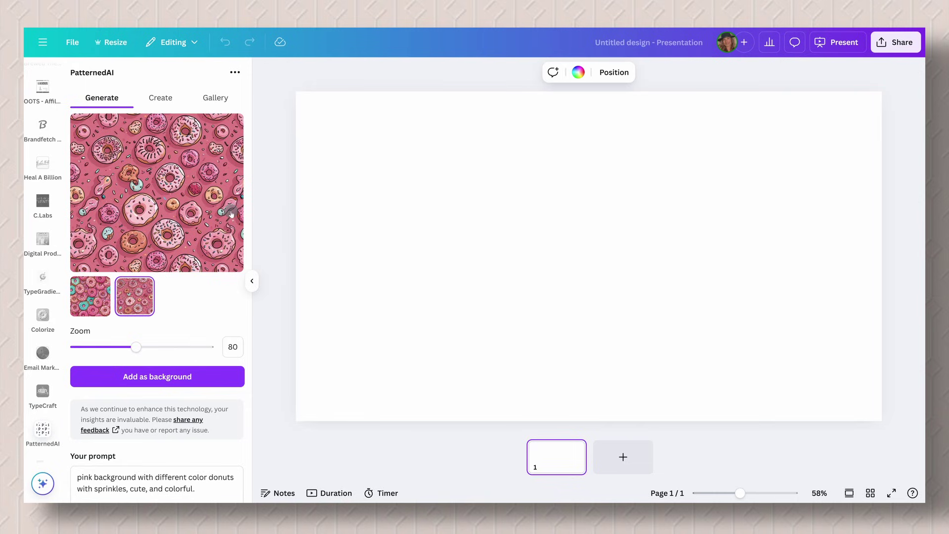
left_click(90, 295)
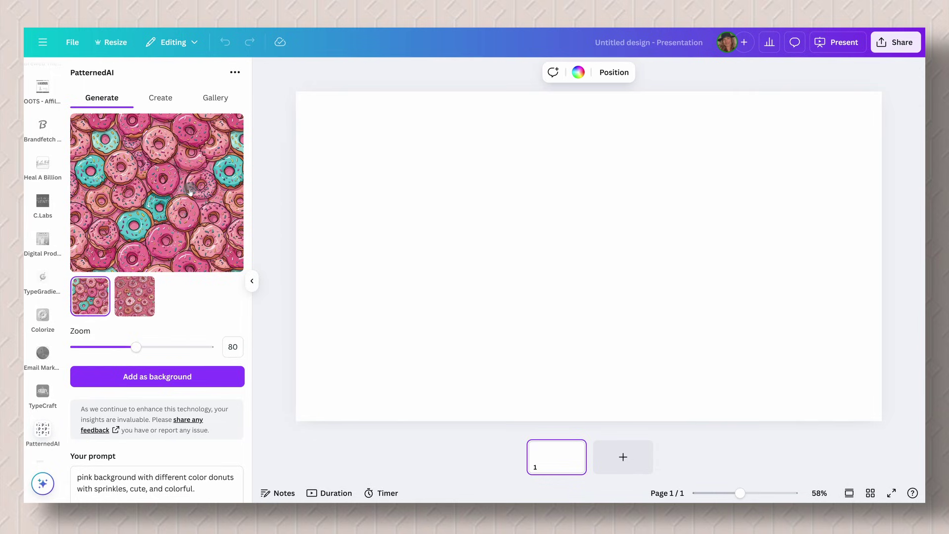
Use the donut pattern as page 1's background, then as new page 2's background at zoom 30
left_click(181, 382)
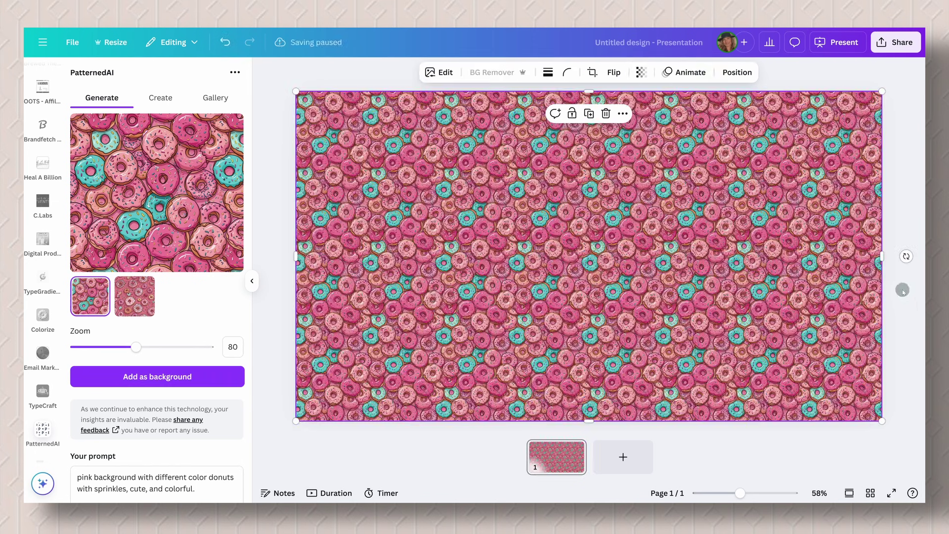
left_click(632, 460)
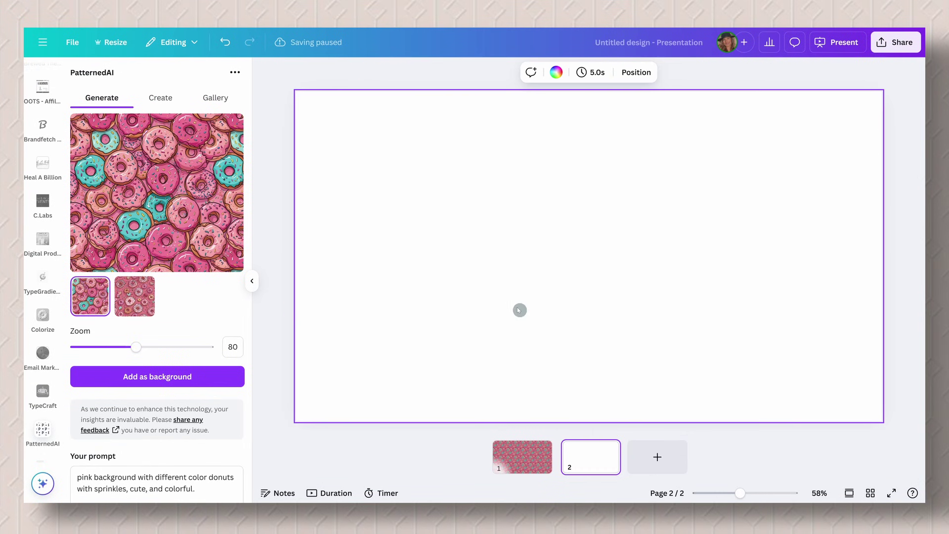
left_click_drag(136, 347, 76, 347)
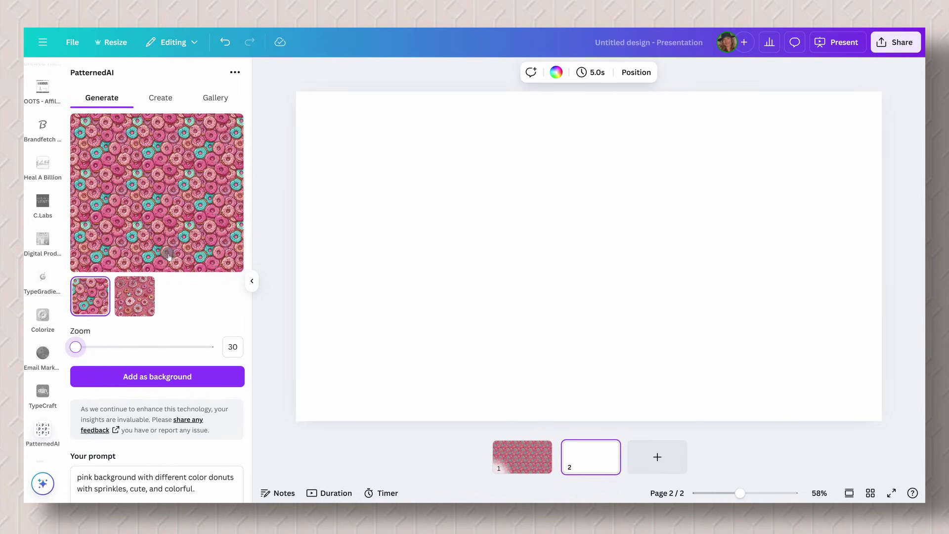
left_click(193, 376)
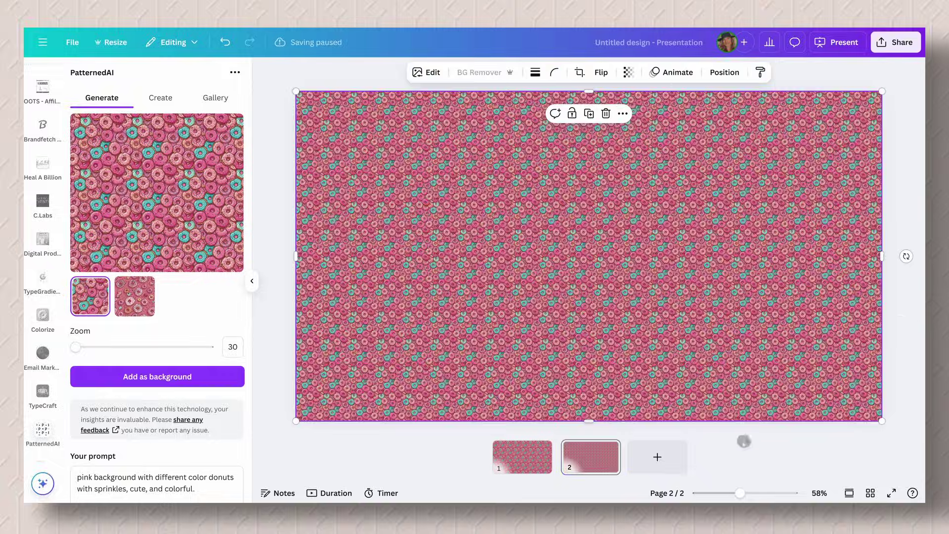
Add page 3 with the donut pattern background at zoom 140, and compare all three pages
left_click(653, 456)
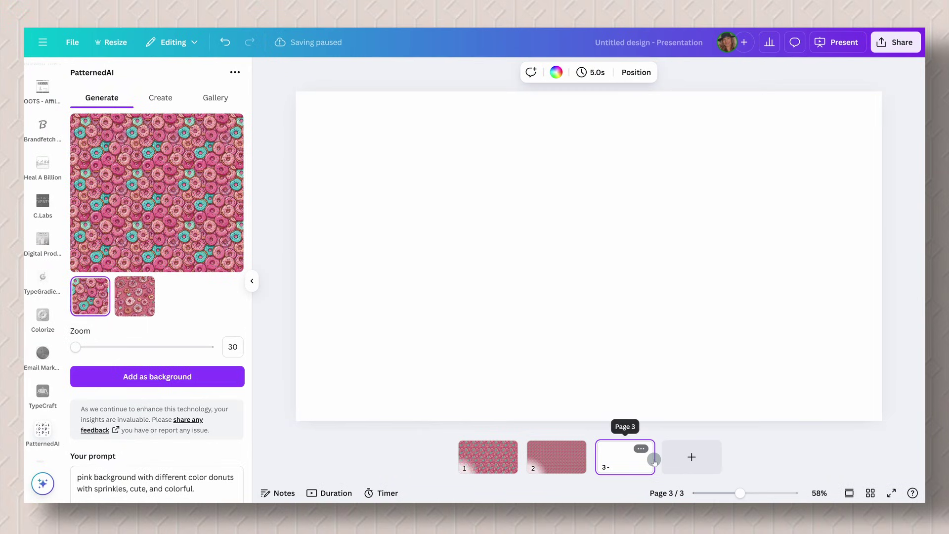
left_click_drag(75, 346, 208, 347)
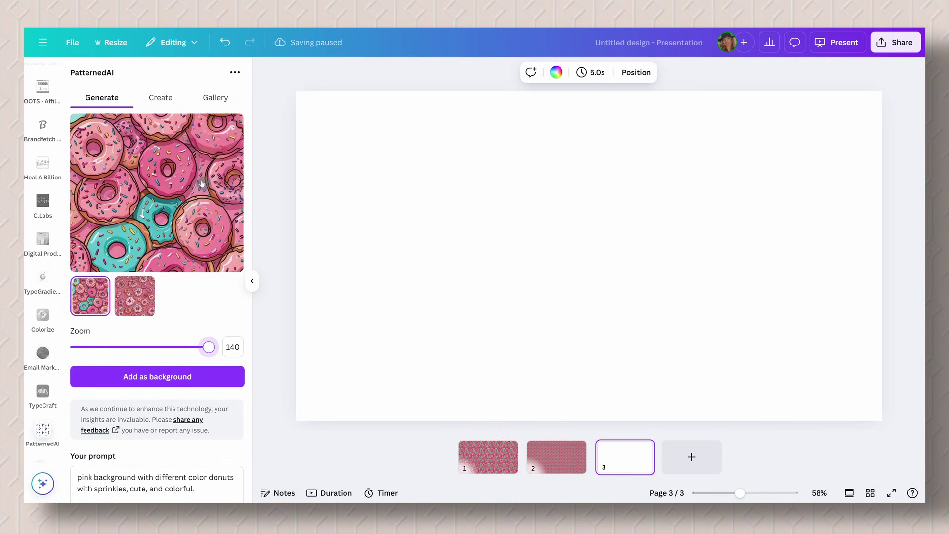
left_click(183, 376)
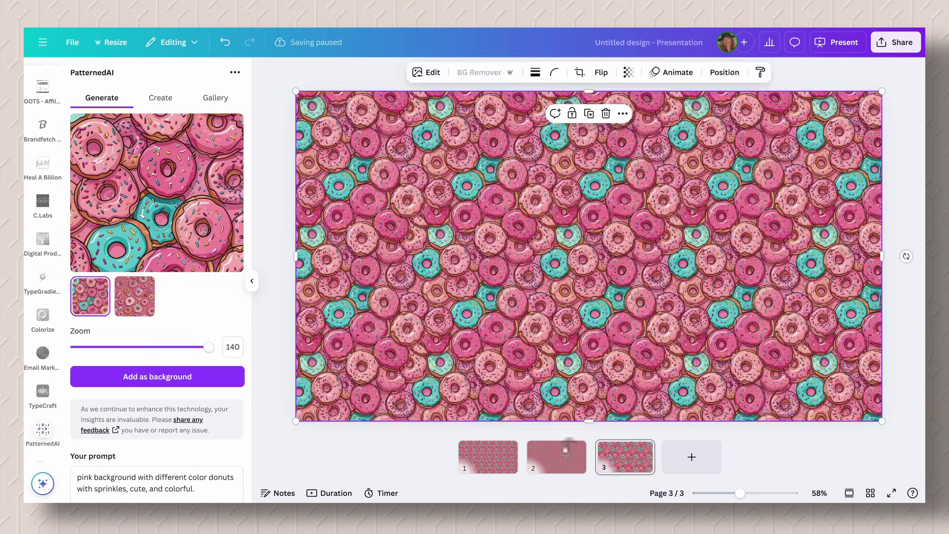
left_click(488, 455)
left_click(556, 455)
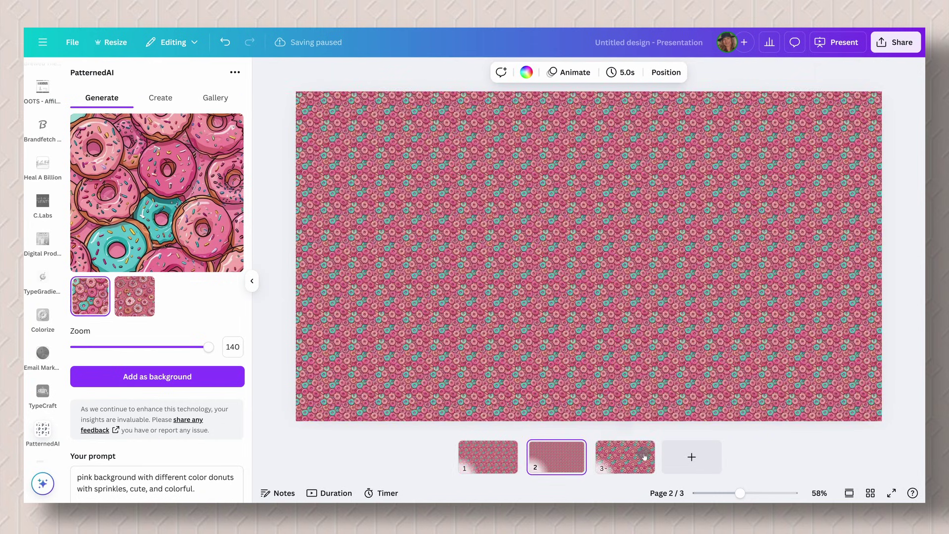
left_click(638, 458)
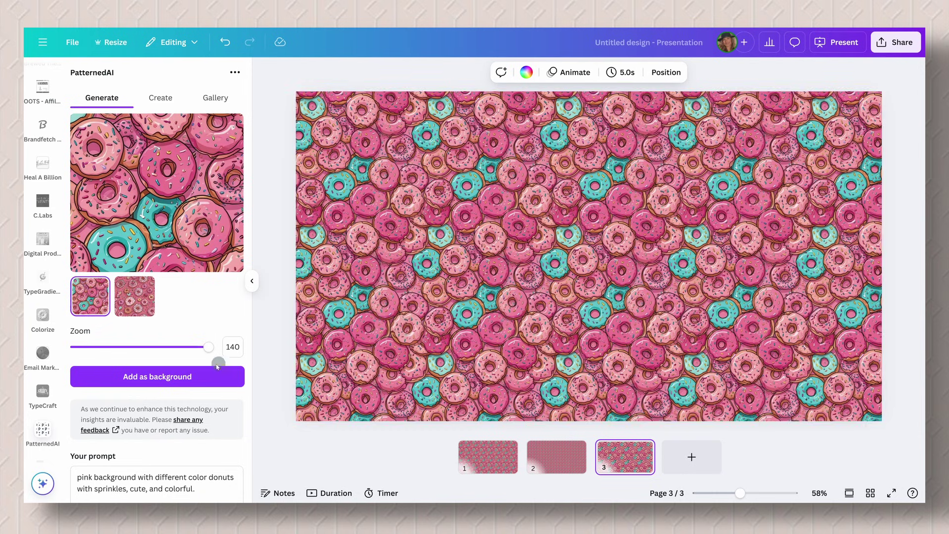
scroll(196, 457, "down", 2)
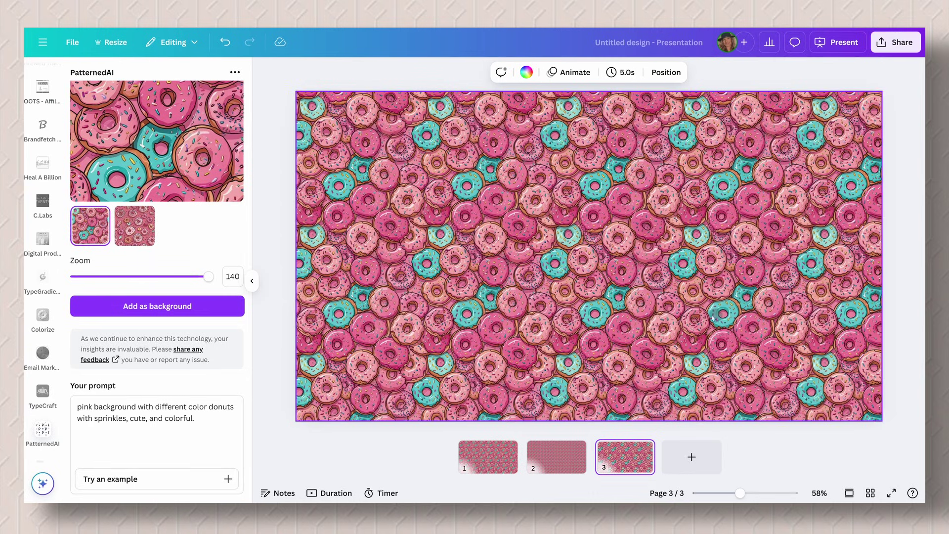
Fade page 3's donut background image to about 51 transparency, keeping it full-page
left_click(687, 316)
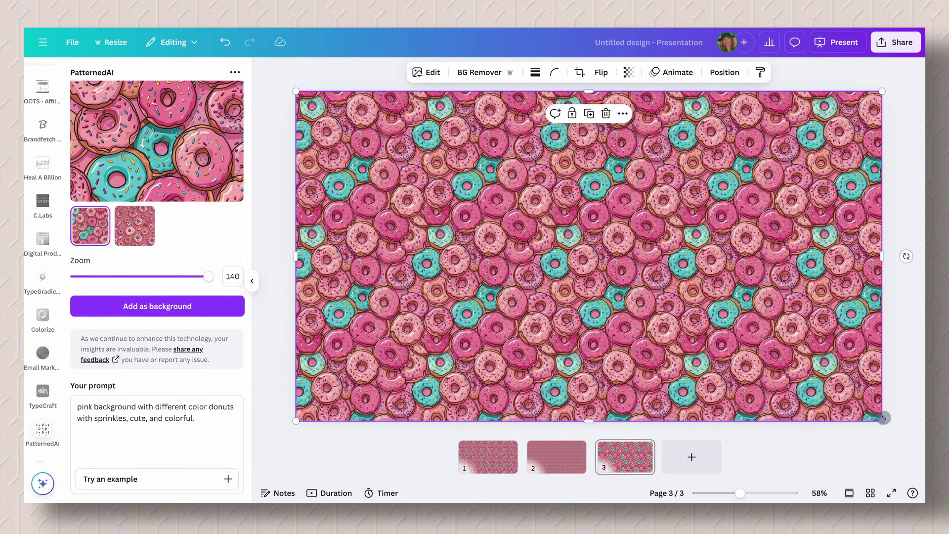
mouse_move(883, 421)
left_mouse_down()
mouse_move(583, 245)
mouse_move(892, 402)
mouse_move(885, 415)
left_mouse_up()
left_click(628, 72)
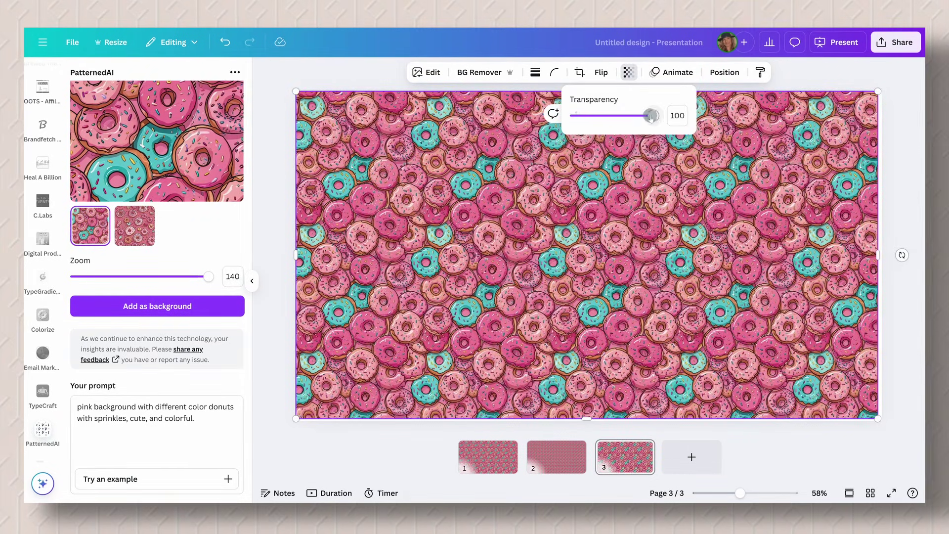
left_click_drag(653, 117, 616, 121)
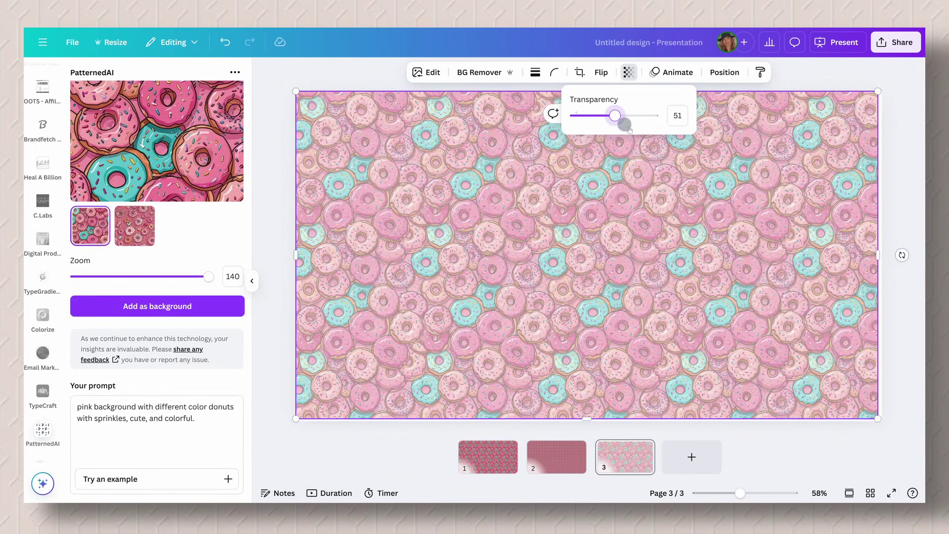
left_click_drag(881, 417, 884, 423)
left_click(911, 380)
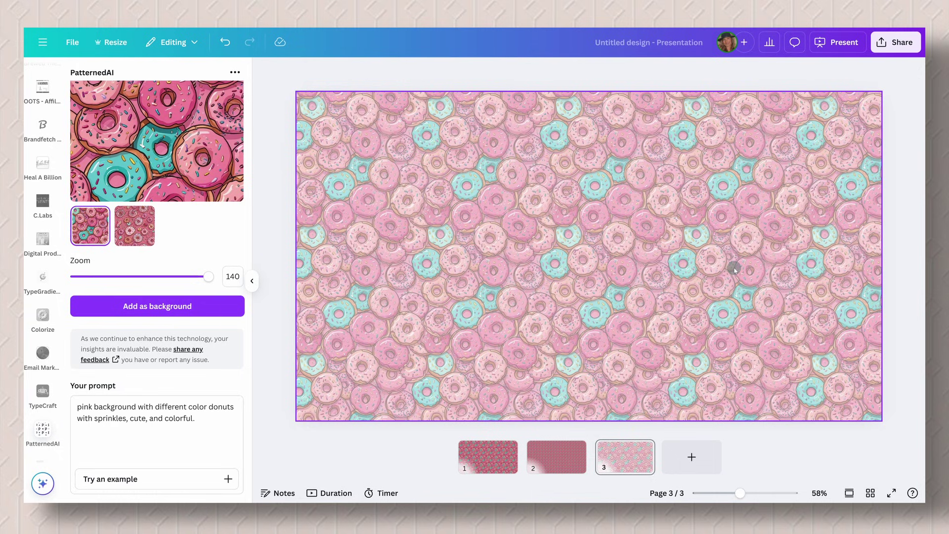
left_click(717, 260)
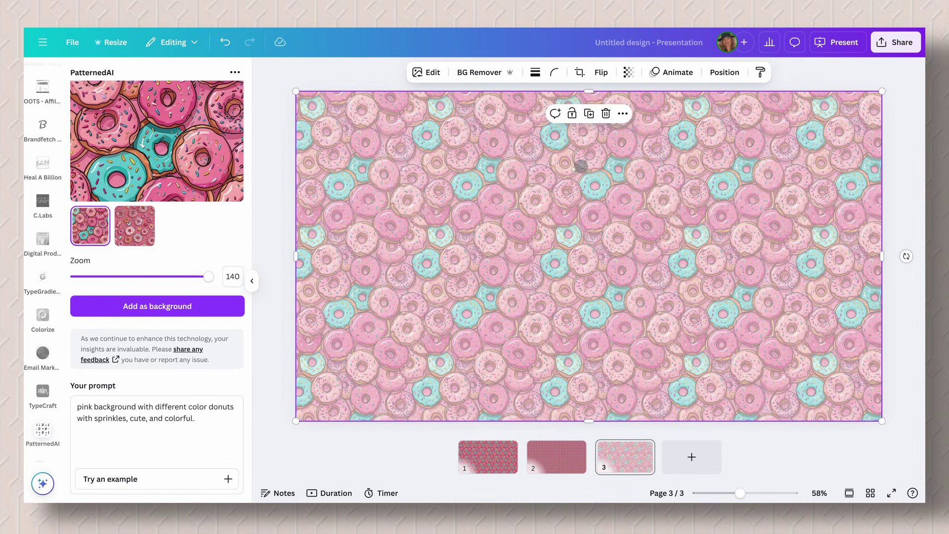
scroll(122, 113, "up", 2)
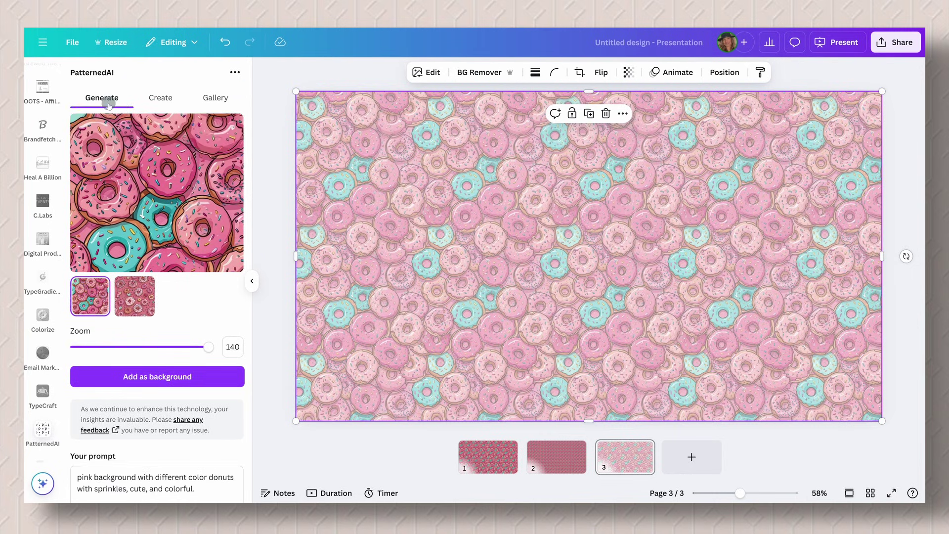
Add page 4 and load its donut illustration into a PatternedAI custom tile
left_click(691, 456)
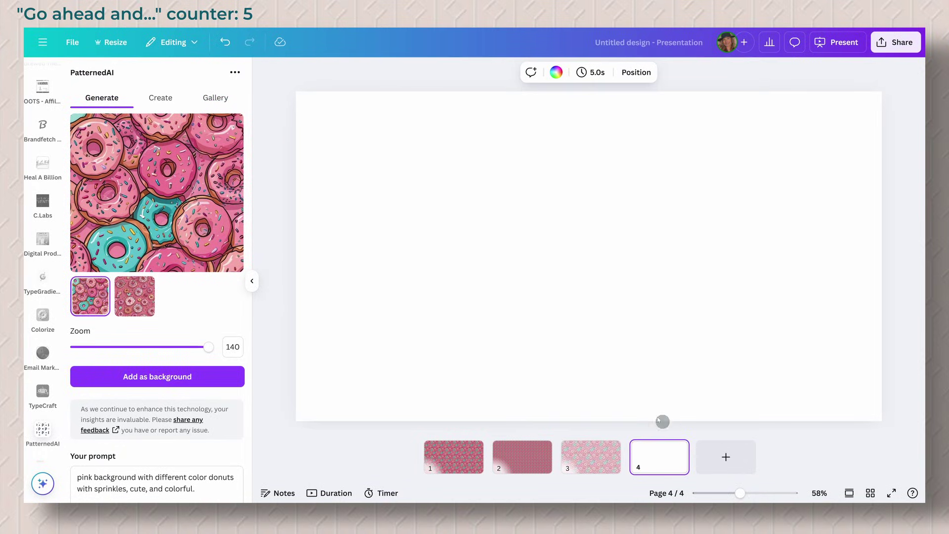
left_click(159, 98)
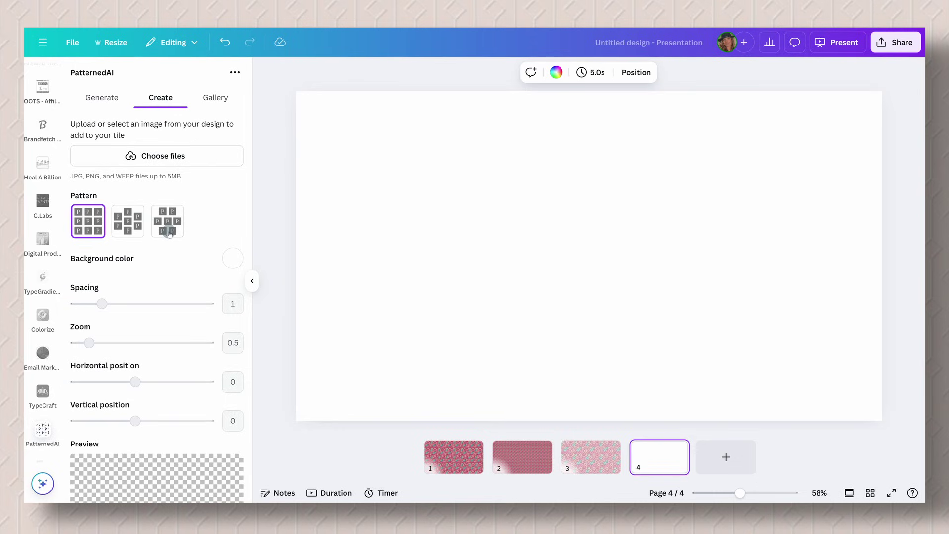
left_click(360, 172)
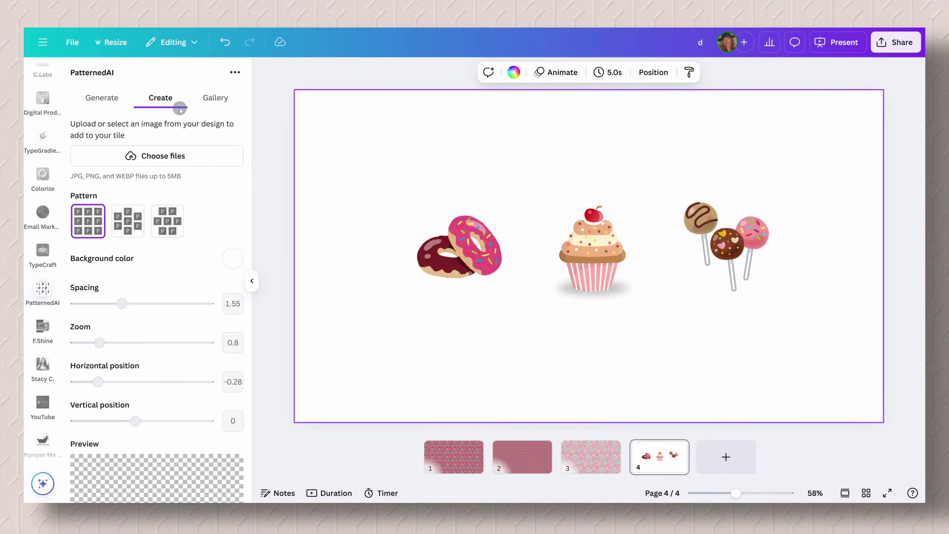
left_click(471, 256)
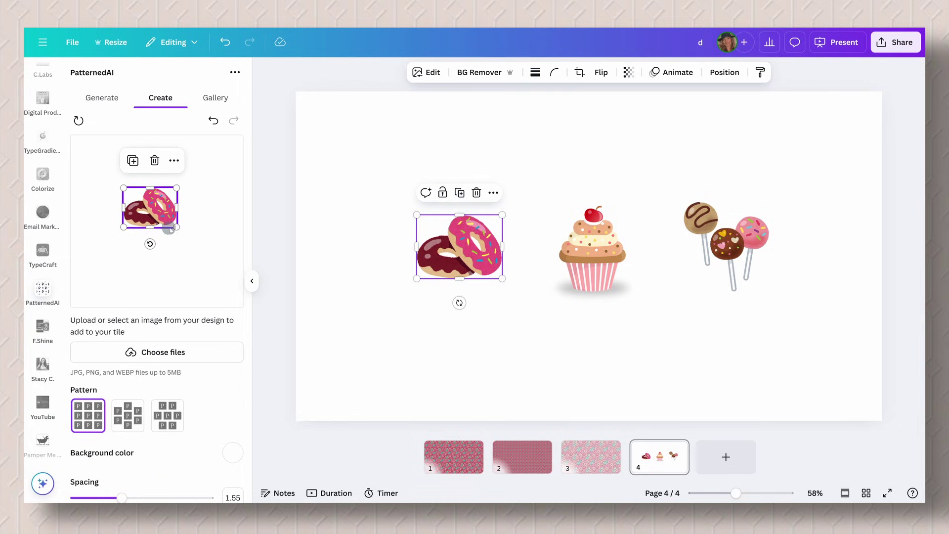
Enlarge the donut in the tile and set the tile background to light pink
mouse_move(172, 228)
left_mouse_down()
mouse_move(210, 247)
mouse_move(167, 231)
left_mouse_up()
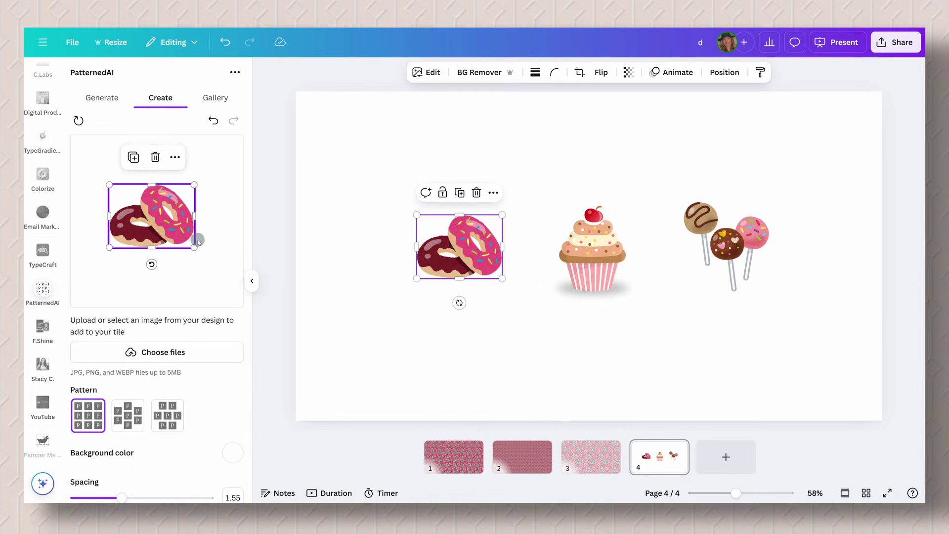
scroll(198, 241, "down", 1)
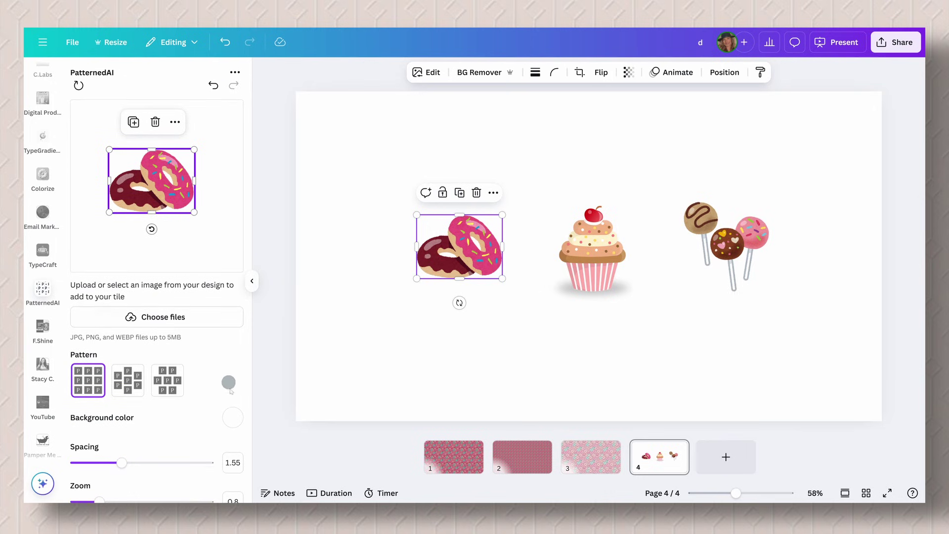
left_click(232, 417)
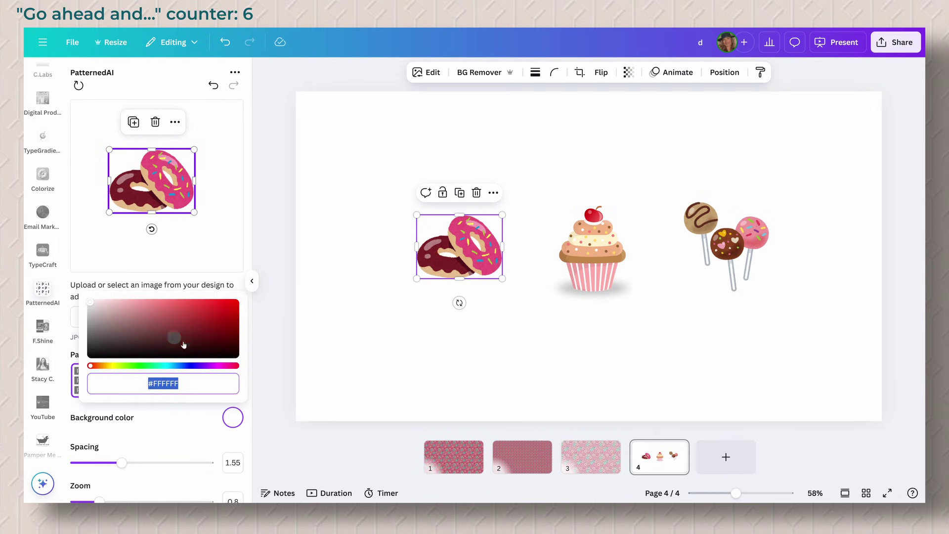
left_click(217, 366)
left_click(99, 302)
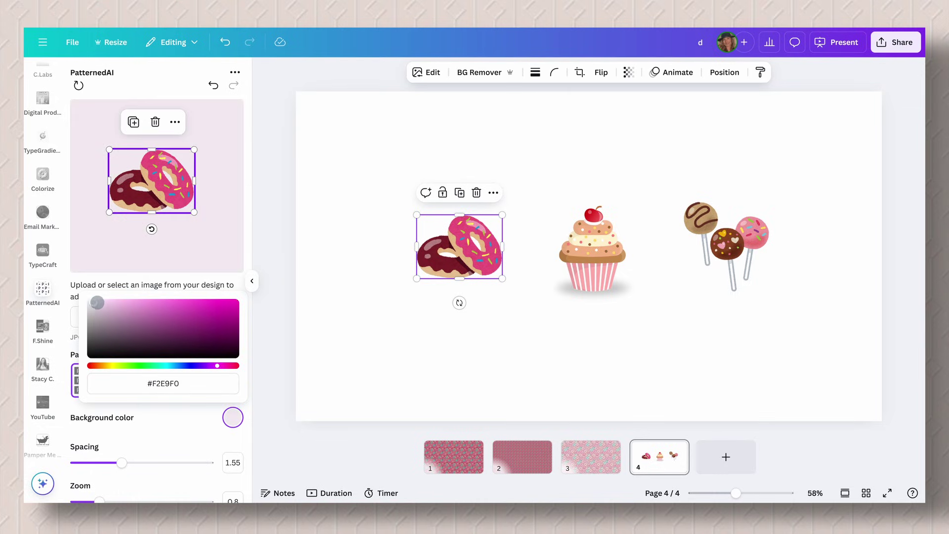
left_click_drag(99, 303, 148, 296)
left_click(198, 279)
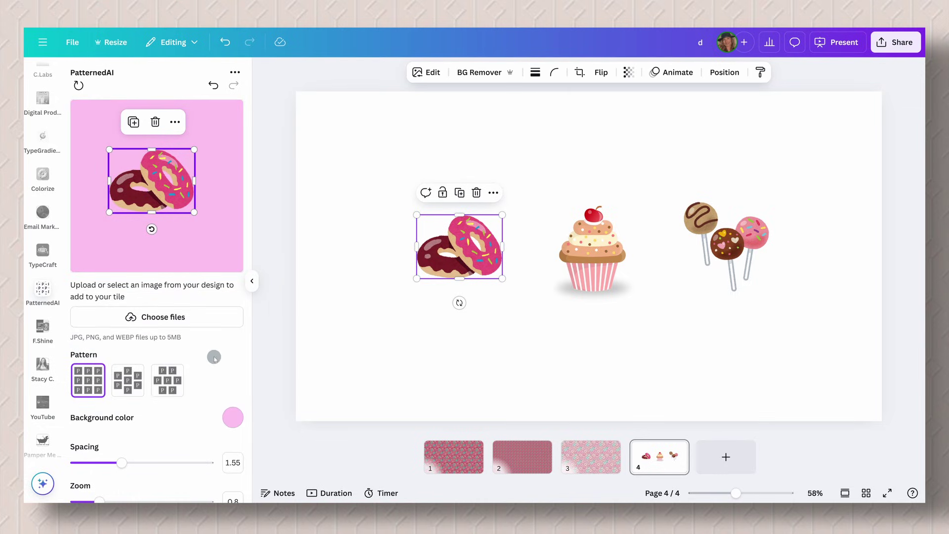
Switch to the staggered pattern layout with zoom 0.3 and spacing 1.95
scroll(212, 356, "down", 2)
left_click(128, 312)
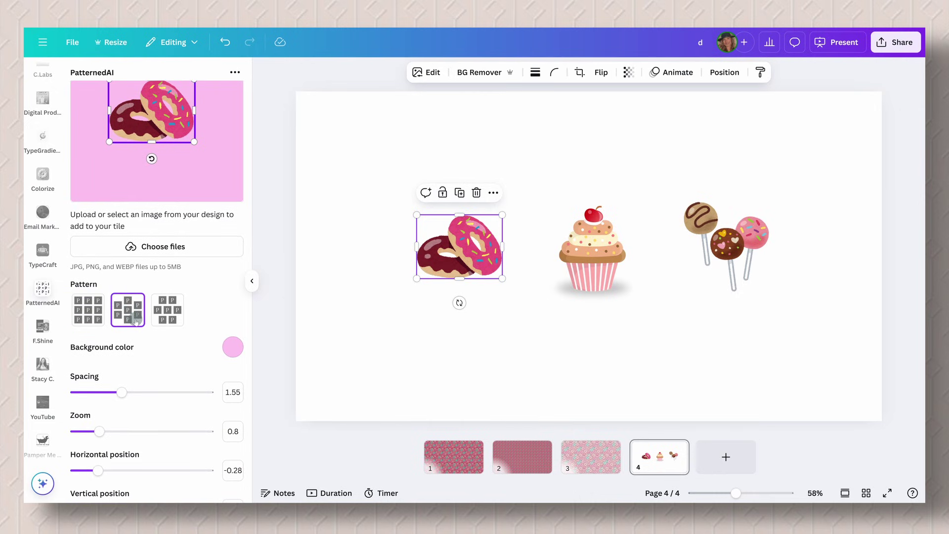
scroll(137, 323, "up", 1)
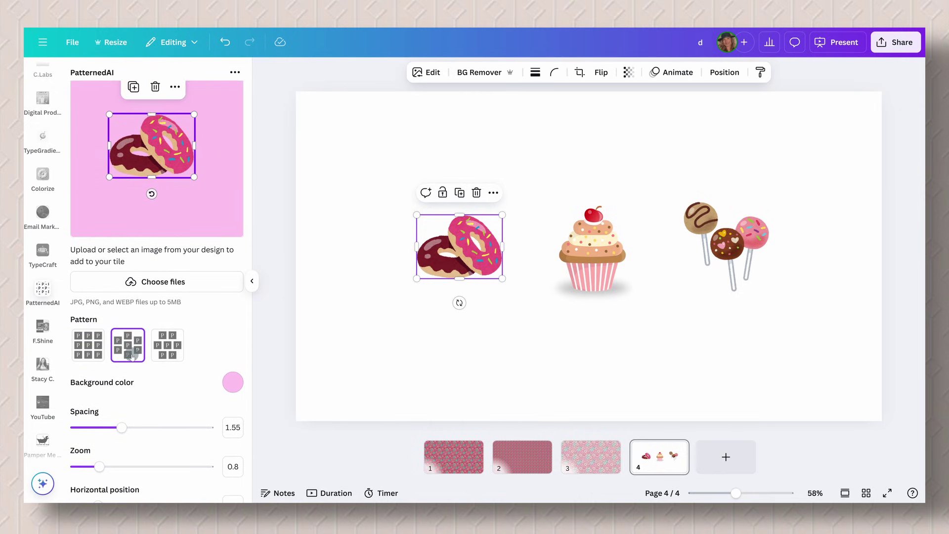
scroll(148, 386, "down", 6)
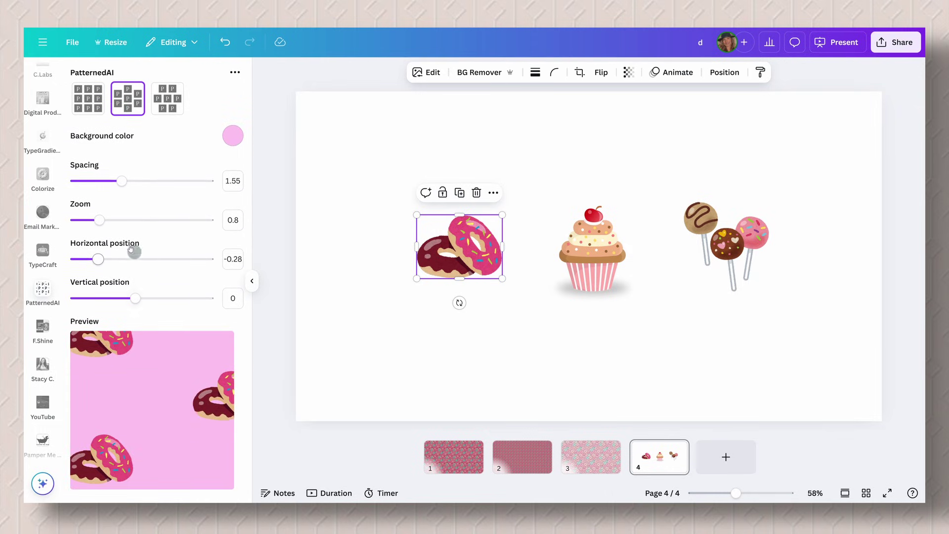
left_click_drag(98, 222, 82, 219)
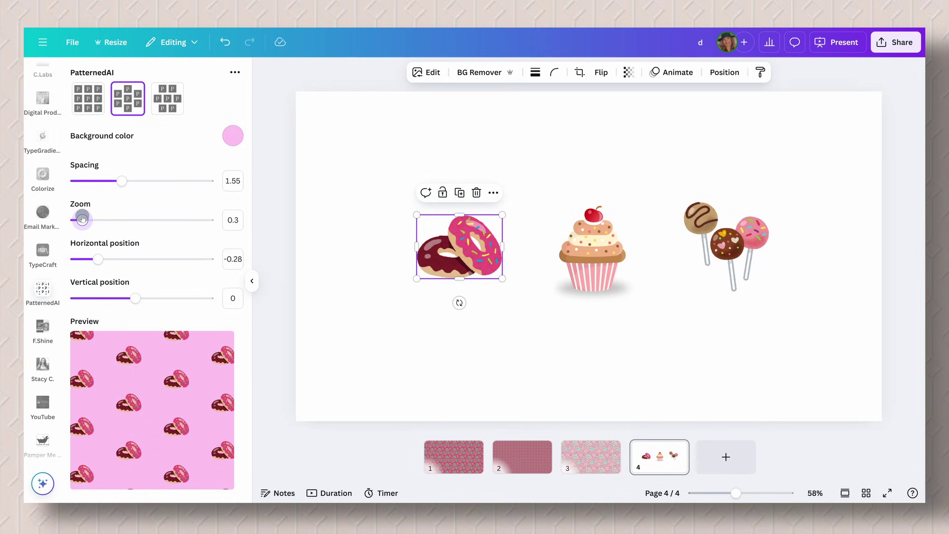
left_click_drag(122, 181, 137, 187)
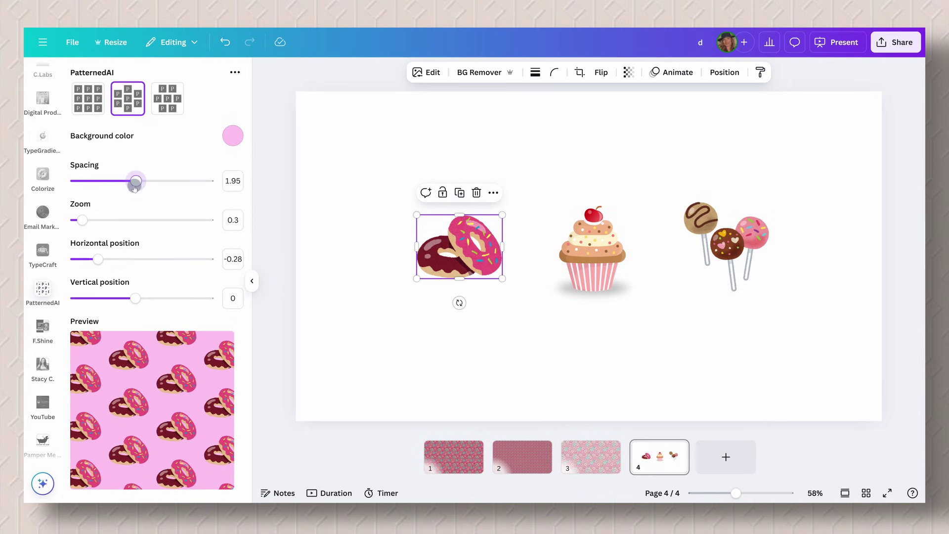
scroll(181, 294, "down", 2)
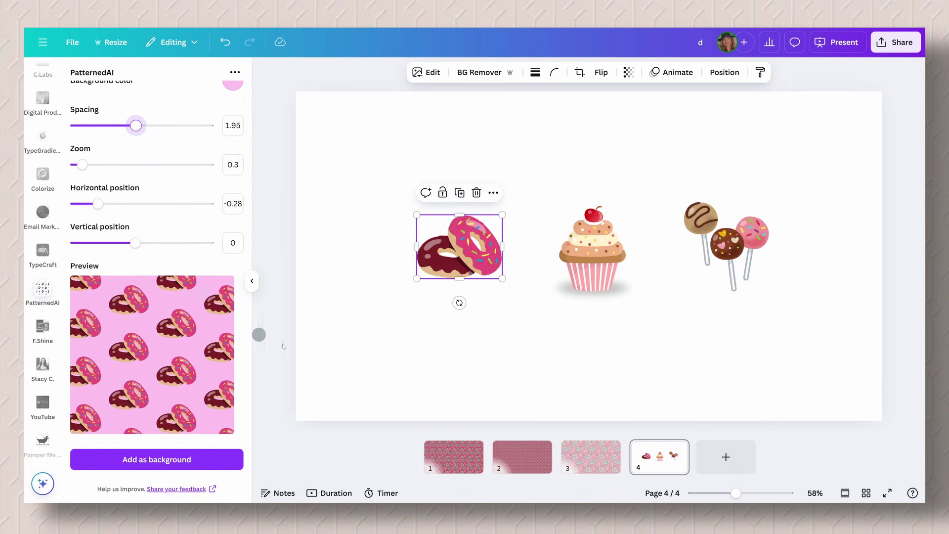
Add page 5 with the pink donut pattern background, using the third pattern layout
left_click(747, 464)
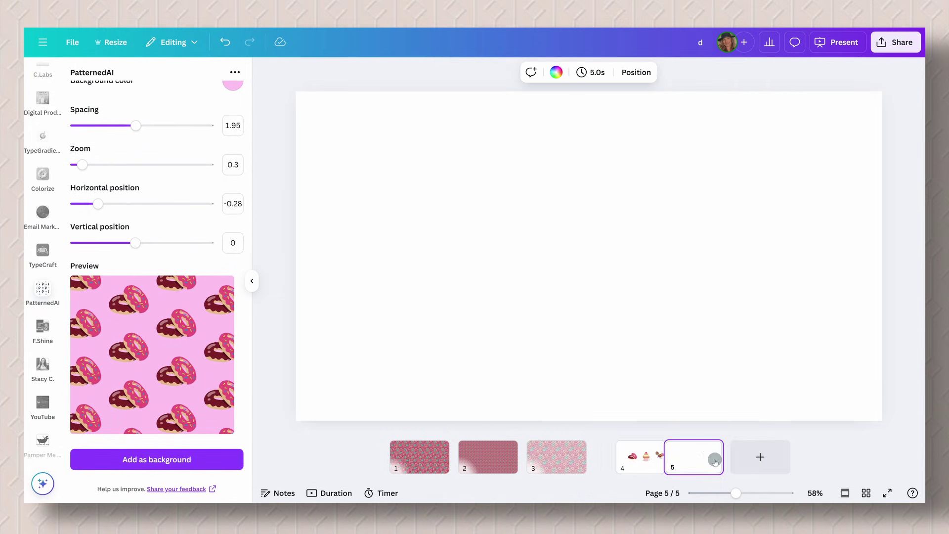
left_click(191, 458)
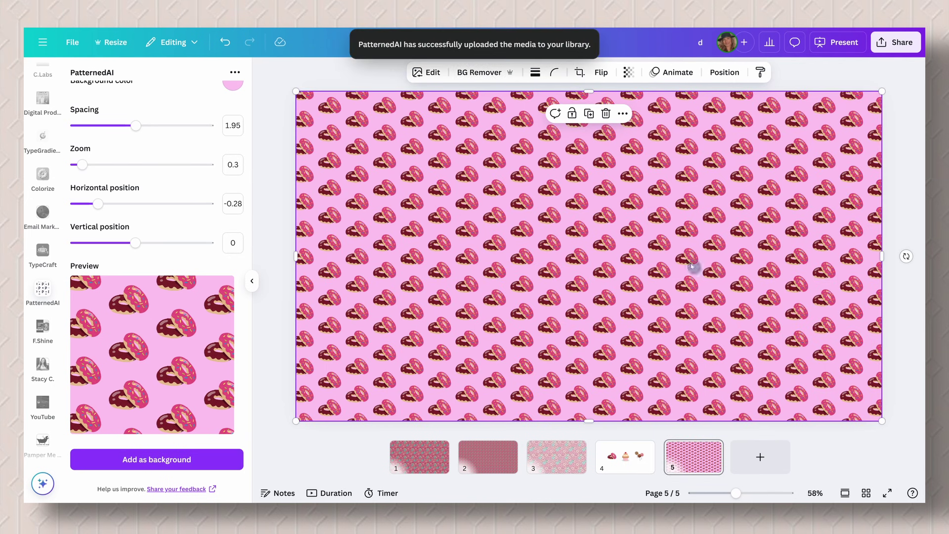
scroll(158, 242, "up", 3)
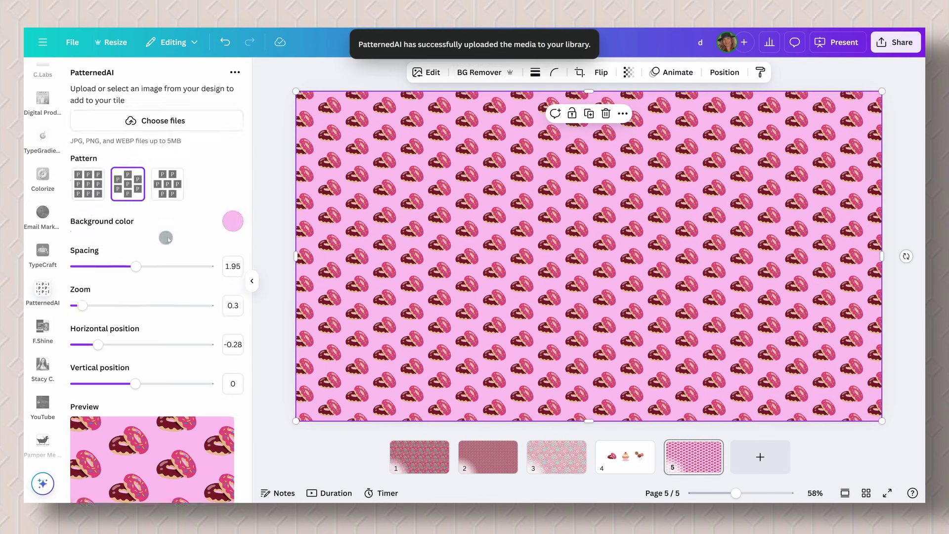
left_click(172, 250)
scroll(216, 249, "down", 3)
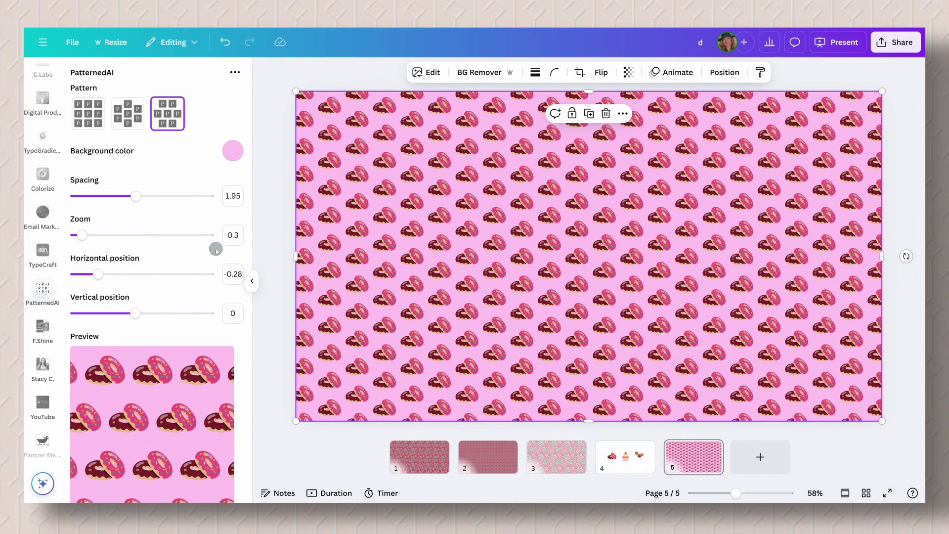
scroll(216, 250, "down", 2)
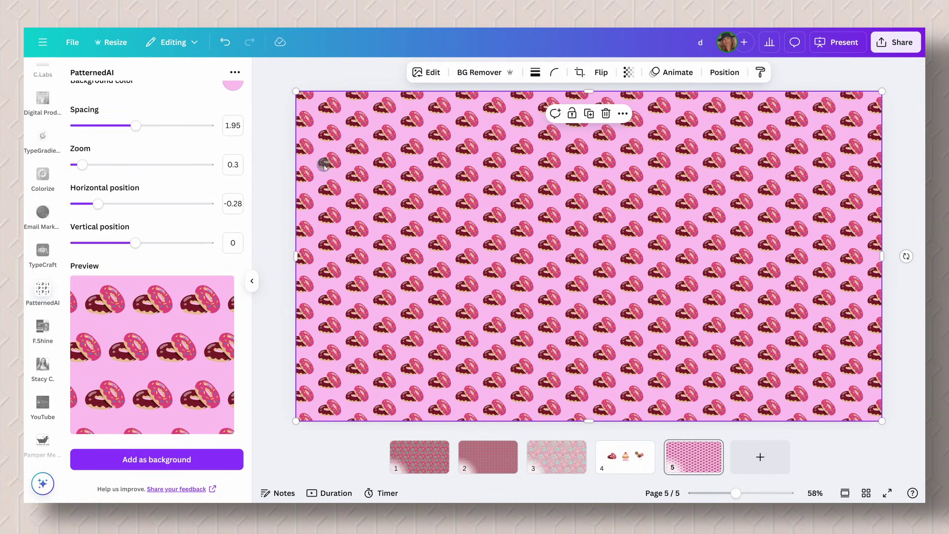
scroll(207, 226, "up", 3)
scroll(208, 226, "up", 2)
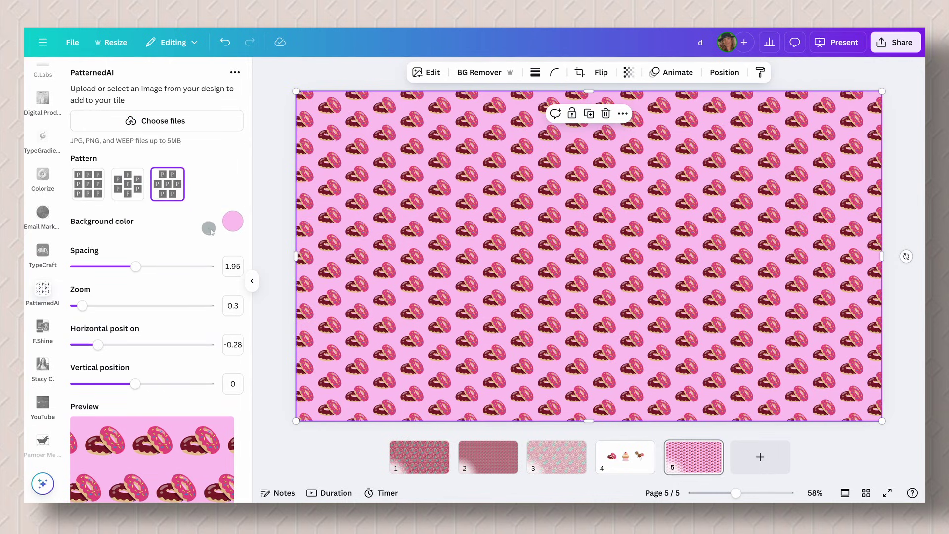
On page 4, shrink the tile's donut and add the cupcake and lollipops to the tile
left_click(625, 450)
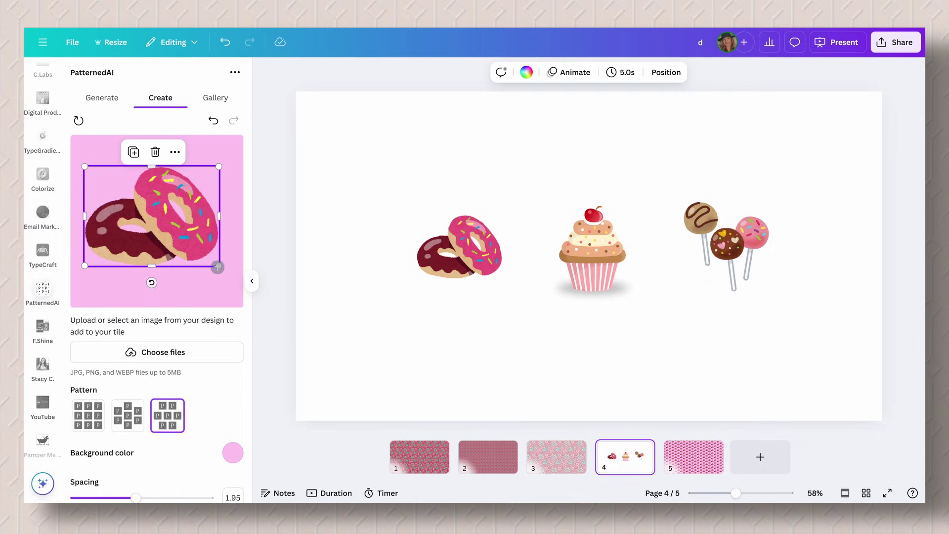
left_click_drag(218, 266, 107, 177)
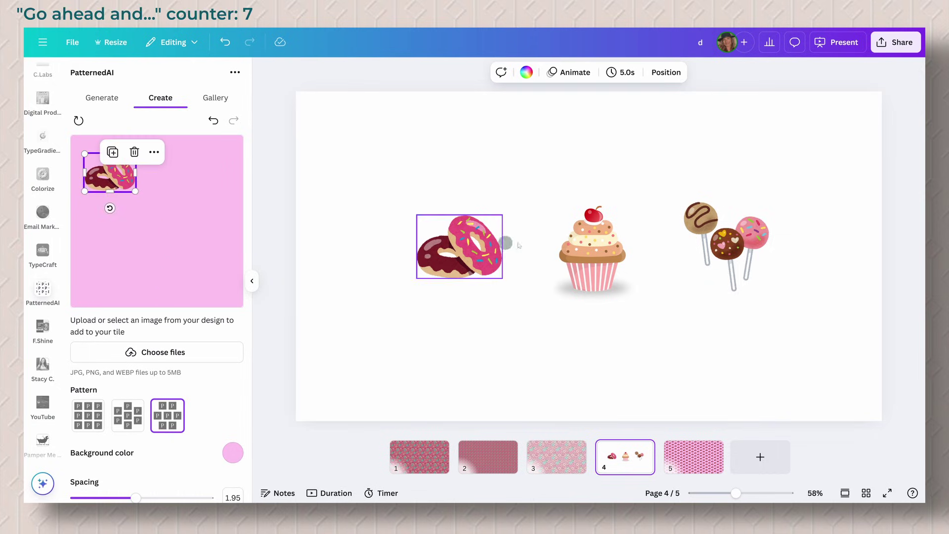
left_click(593, 249)
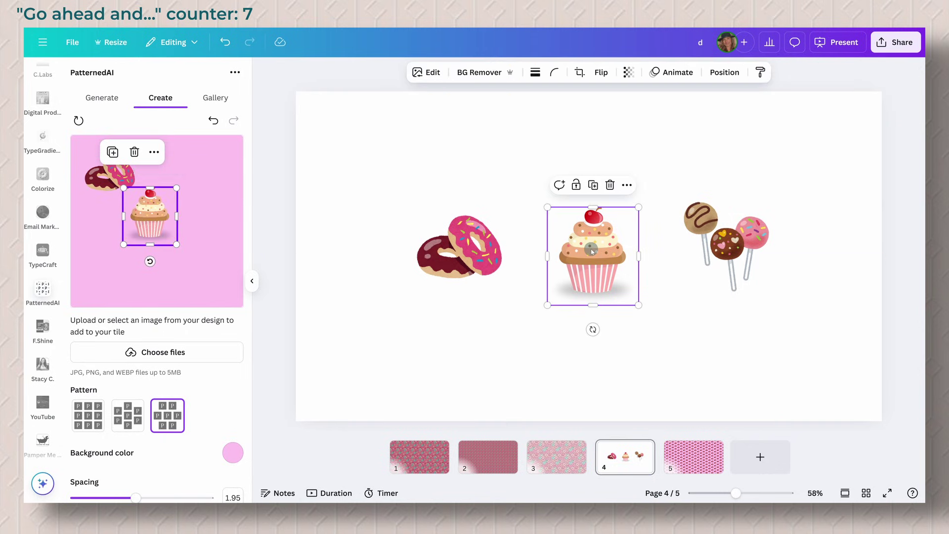
left_click(738, 256)
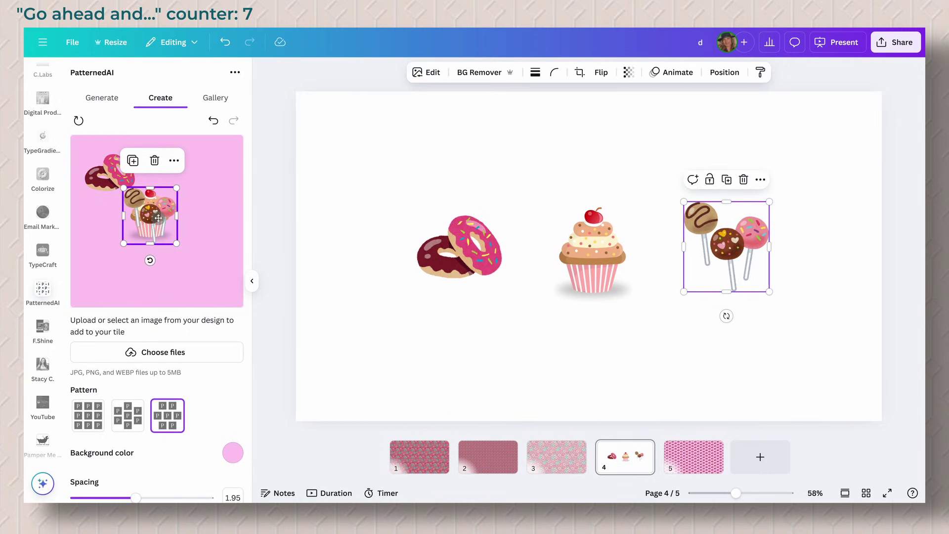
left_click_drag(159, 220, 212, 274)
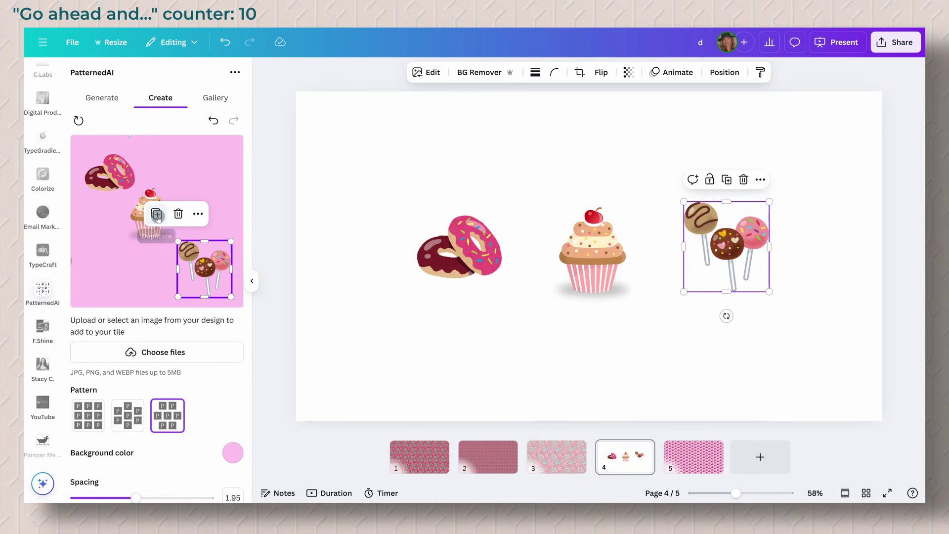
Duplicate the lollipops and the donut, placing the copies lower-left and upper-right
left_click(156, 213)
left_click_drag(198, 267, 114, 265)
left_click(106, 173)
left_click(108, 154)
left_click_drag(116, 217, 138, 201)
mouse_move(196, 184)
left_mouse_down()
mouse_move(164, 181)
mouse_move(191, 184)
left_mouse_up()
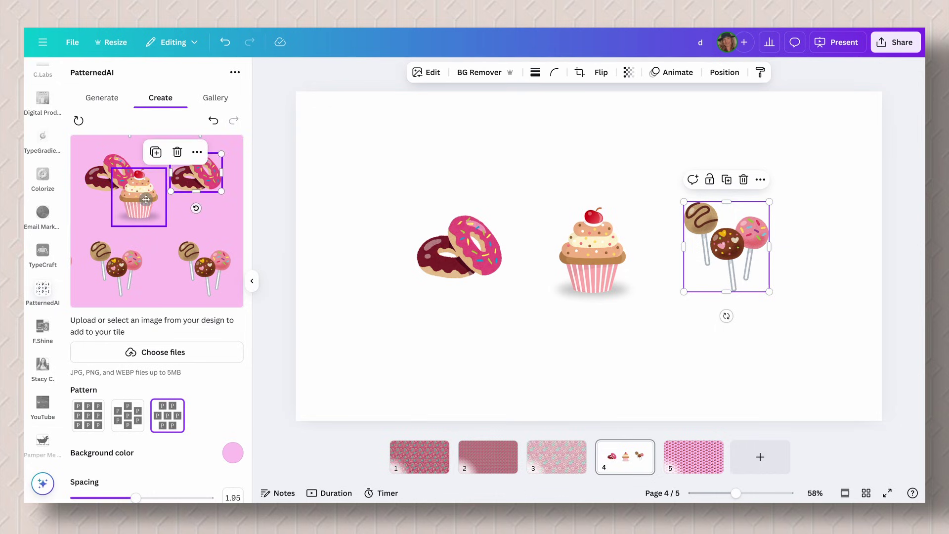
Send the donut copy behind the other sweets and bring the cake-pop copy in front, nudging both
left_click(197, 153)
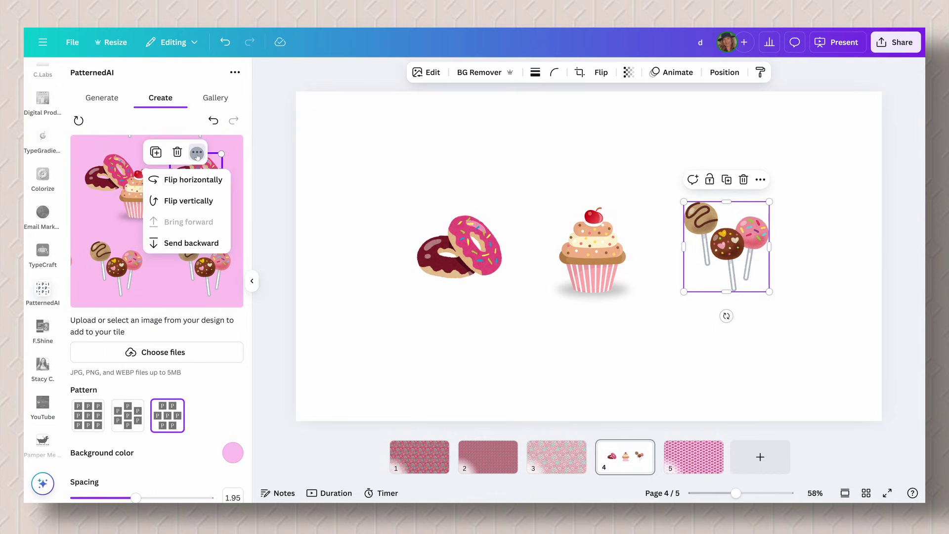
left_click(206, 244)
left_click_drag(194, 185, 165, 221)
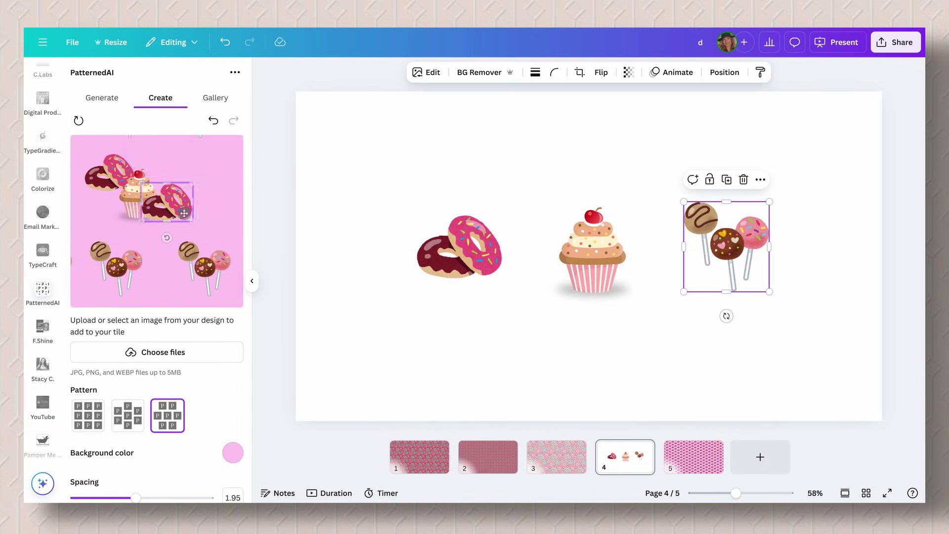
left_click_drag(211, 259, 201, 247)
left_click(195, 193)
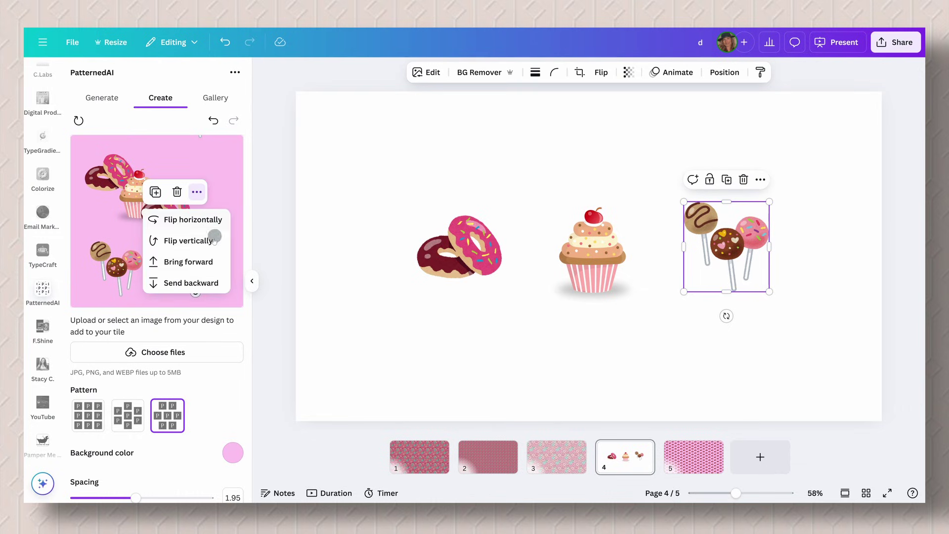
left_click(206, 266)
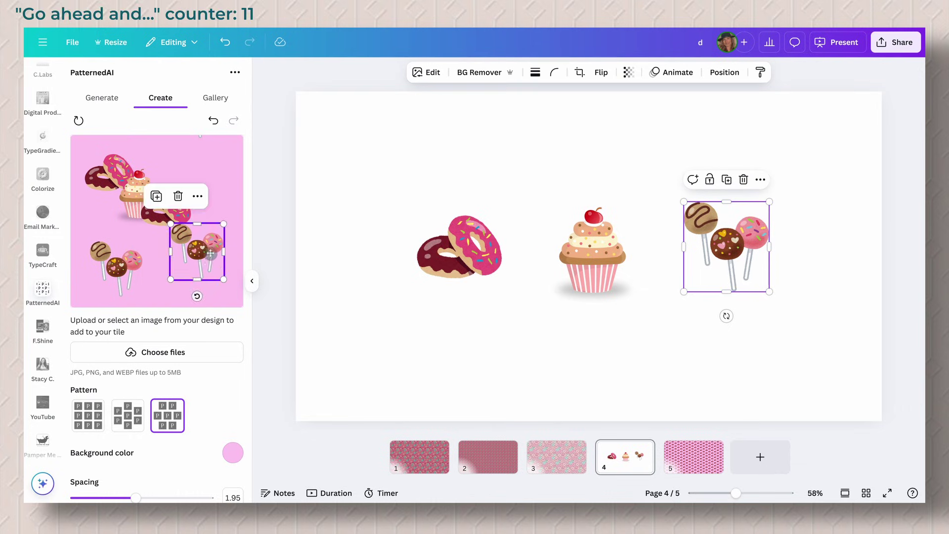
left_click_drag(211, 253, 209, 241)
left_click(196, 185)
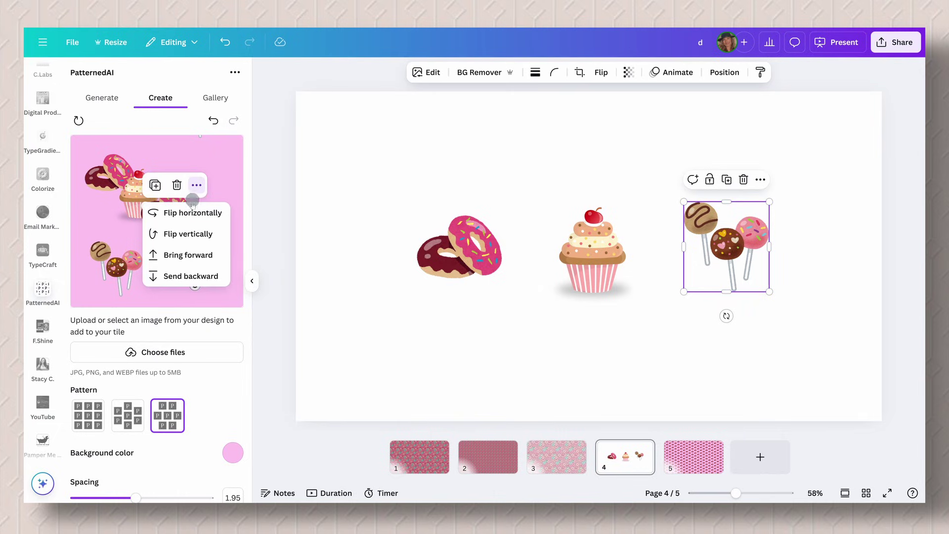
left_click(196, 257)
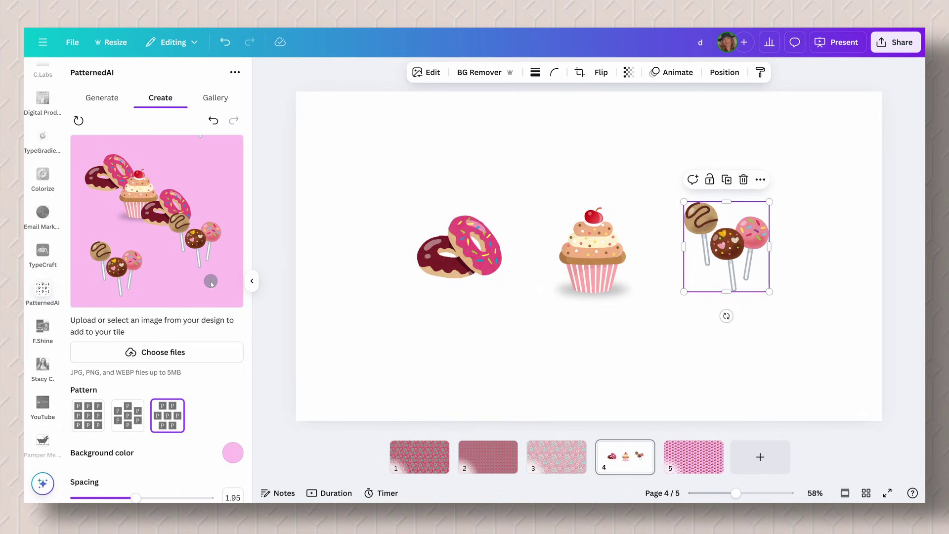
left_click_drag(199, 243, 202, 272)
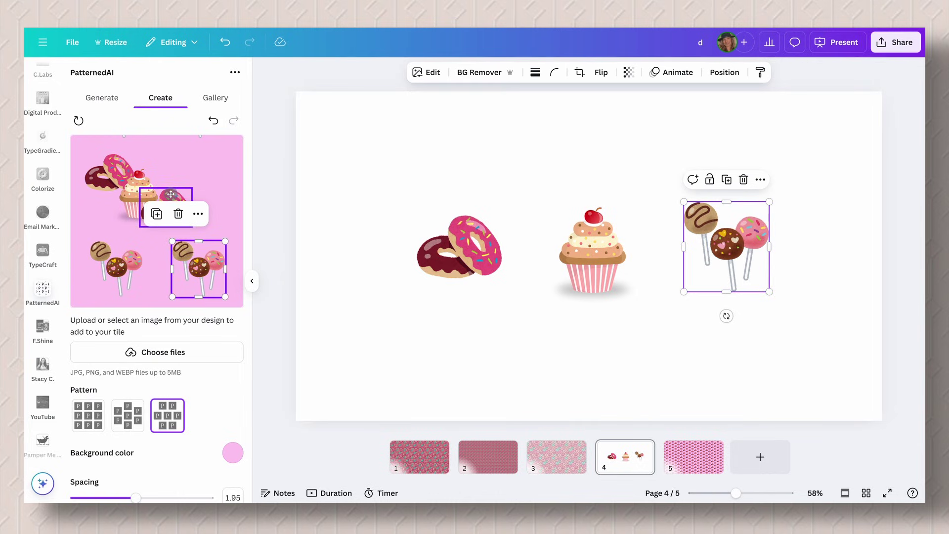
Rearrange the tile: cupcake and cake pops centred, donut copies at the top and bottom
left_click_drag(171, 195, 208, 160)
left_click_drag(138, 198, 148, 200)
left_click_drag(201, 263, 185, 226)
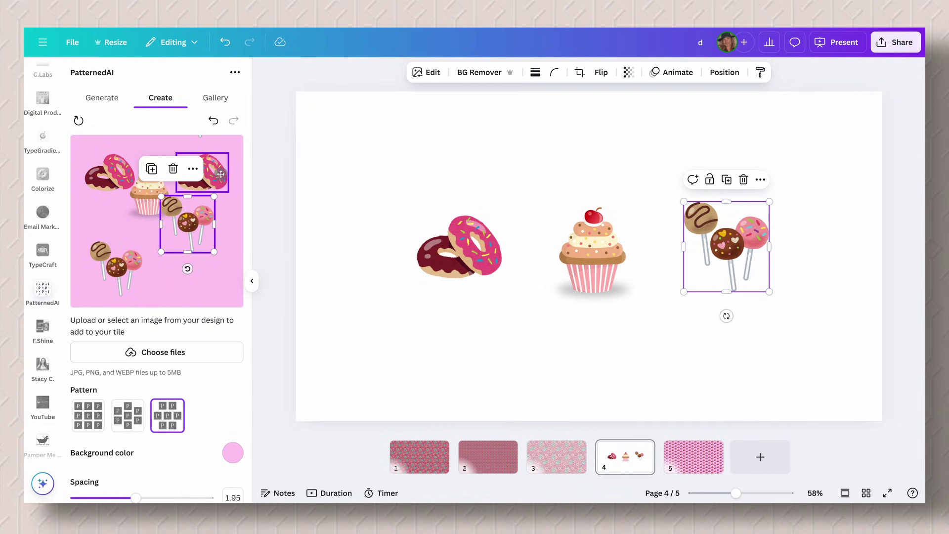
left_click_drag(221, 174, 157, 274)
scroll(203, 263, "down", 7)
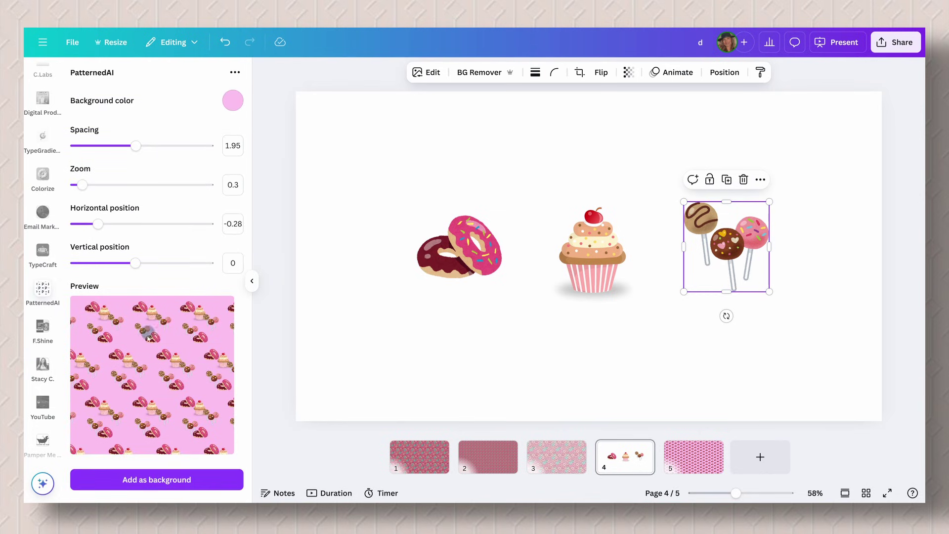
Set the sweets pattern to spacing 2.35 and zoom 0.8, and move the cake-pop tile over the donut
left_click_drag(135, 148, 121, 148)
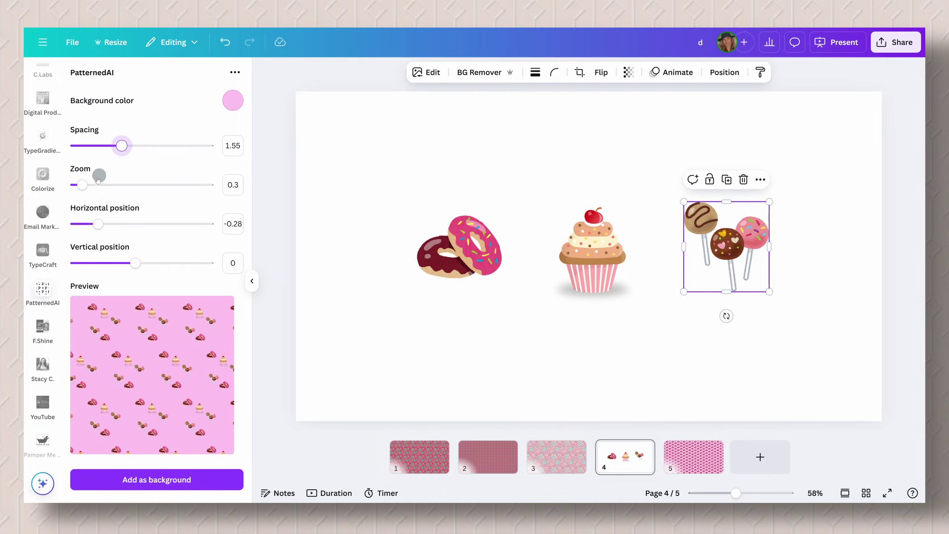
left_click_drag(82, 185, 100, 186)
left_click_drag(121, 146, 150, 151)
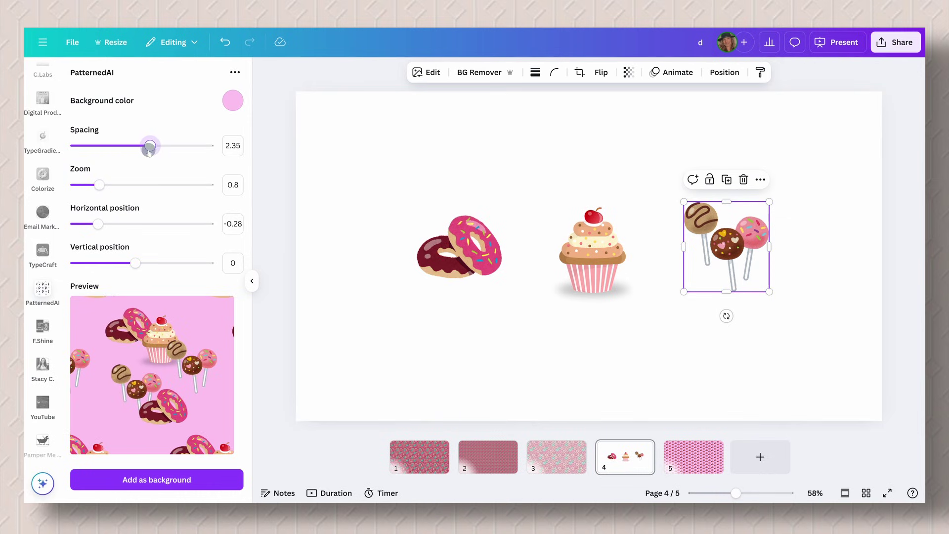
scroll(148, 168, "up", 5)
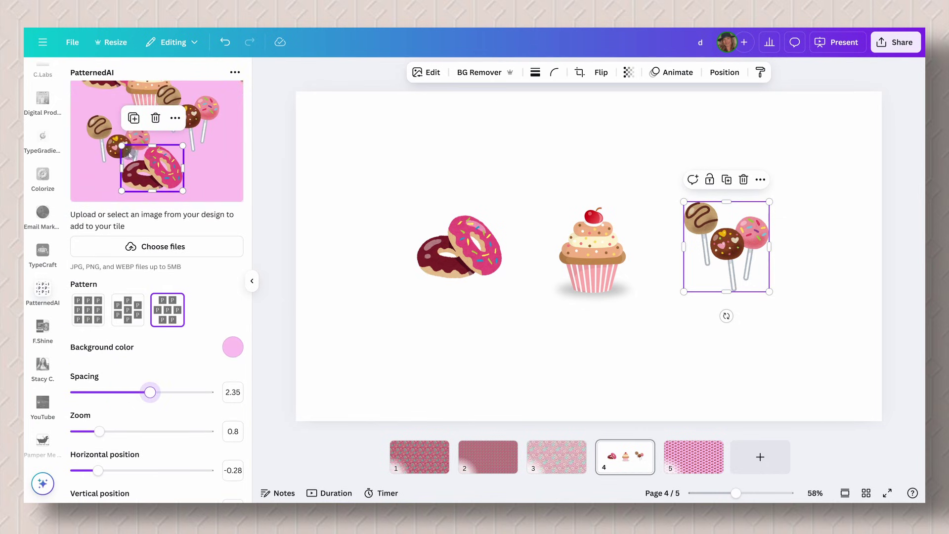
left_click_drag(144, 153, 147, 184)
scroll(202, 260, "down", 5)
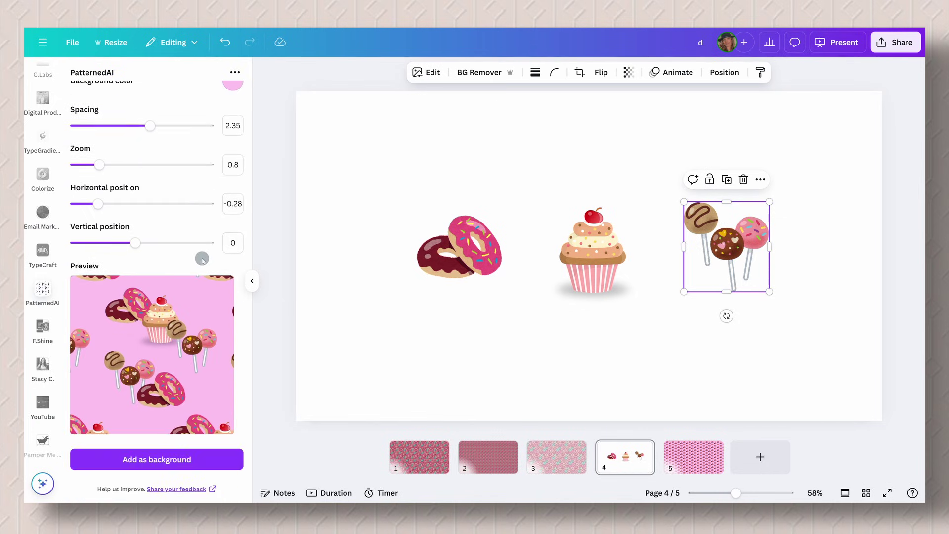
Add page 6 after page 5 and apply the pink donut, cupcake and cake-pop pattern as its background
left_click(761, 457)
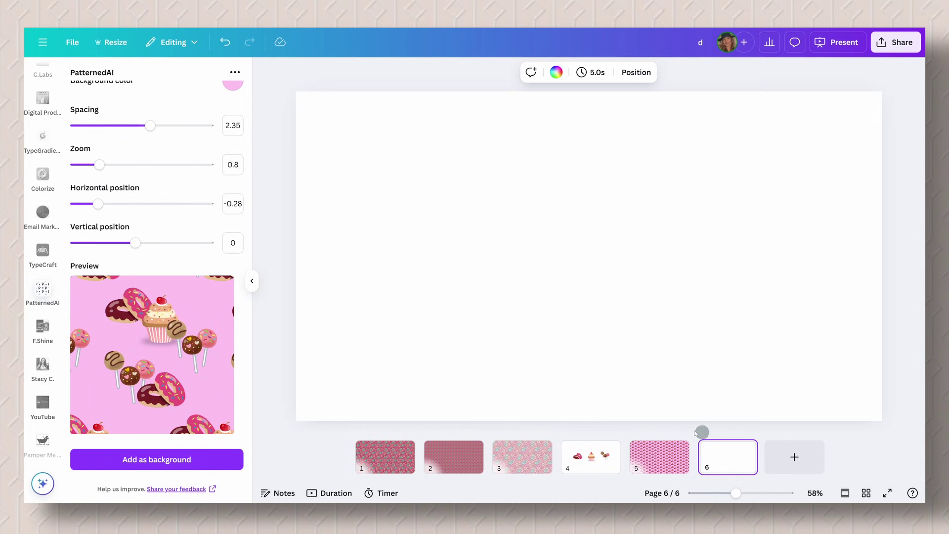
left_click(225, 465)
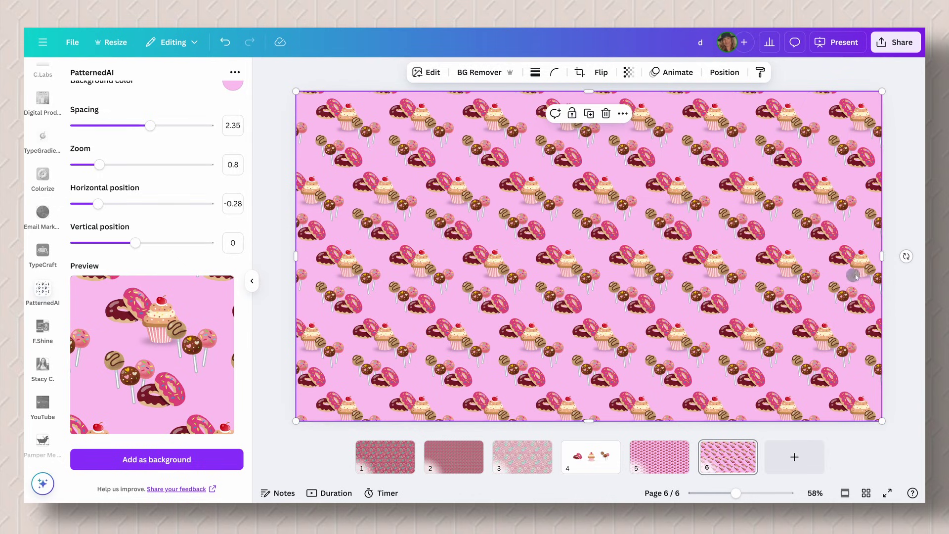
left_click(901, 283)
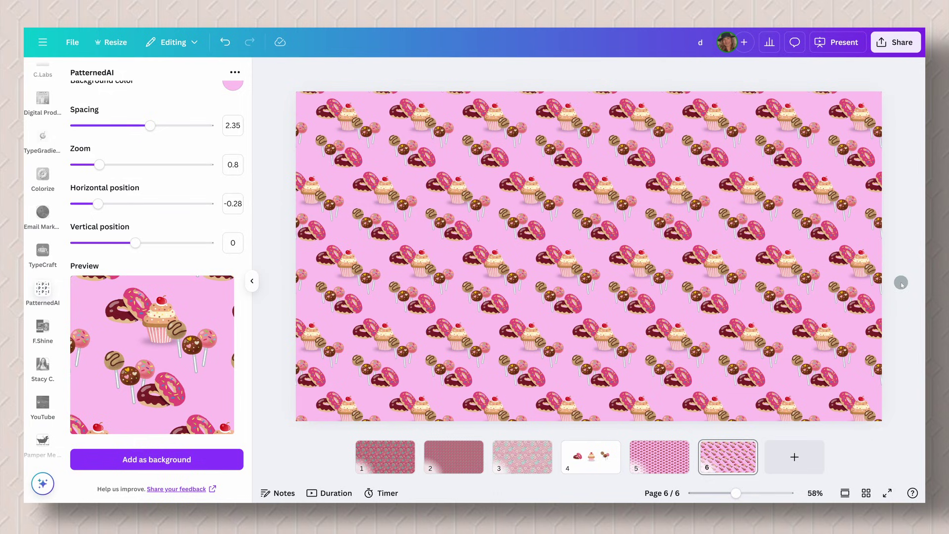
Select page 6's sweets pattern background and bring up the uploaded files panel
left_click(757, 267)
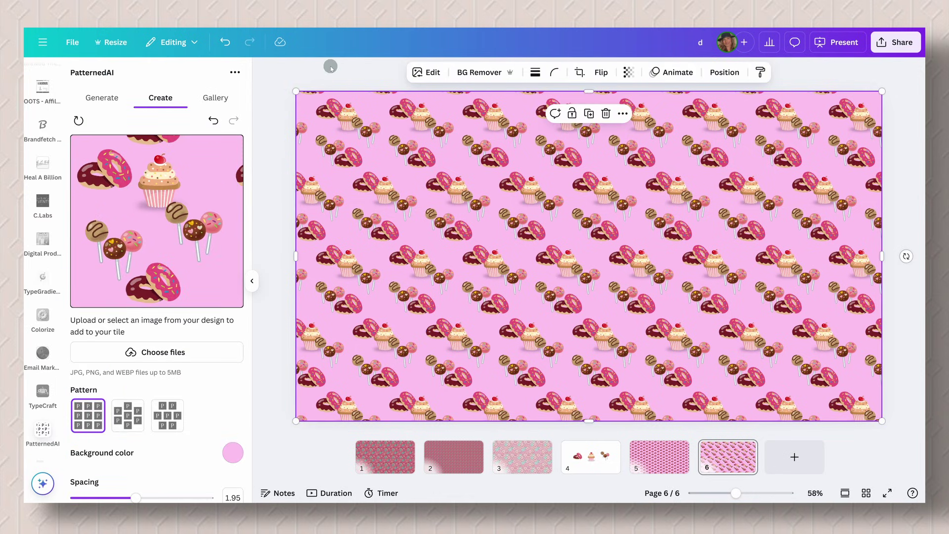
scroll(47, 168, "up", 3)
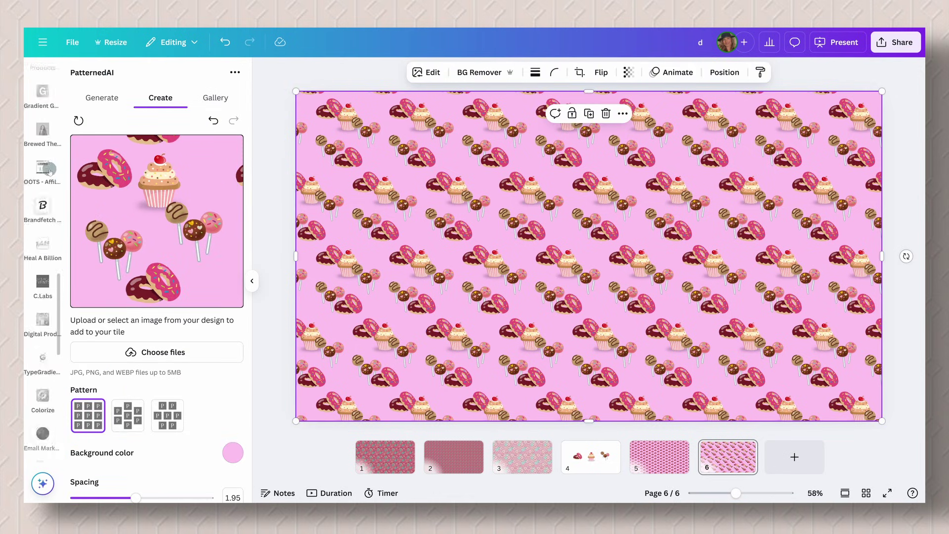
scroll(50, 170, "up", 5)
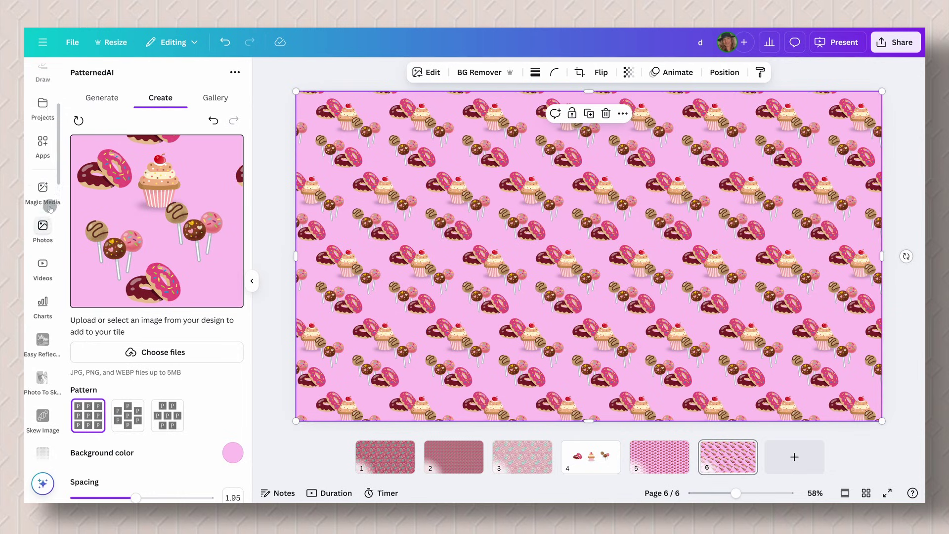
scroll(50, 208, "up", 3)
left_click(43, 151)
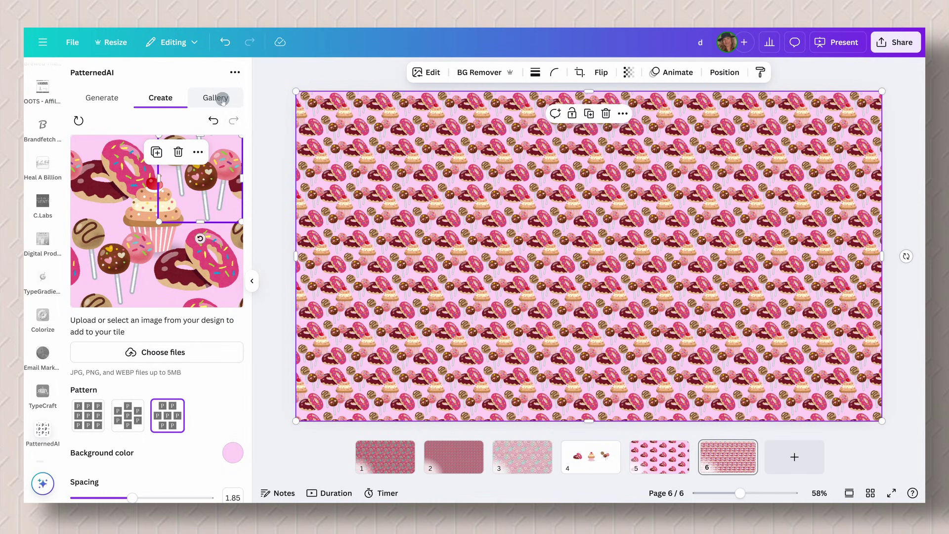
Add blank page 7 and browse the ready-made patterns in PatternedAI's Gallery
left_click(223, 99)
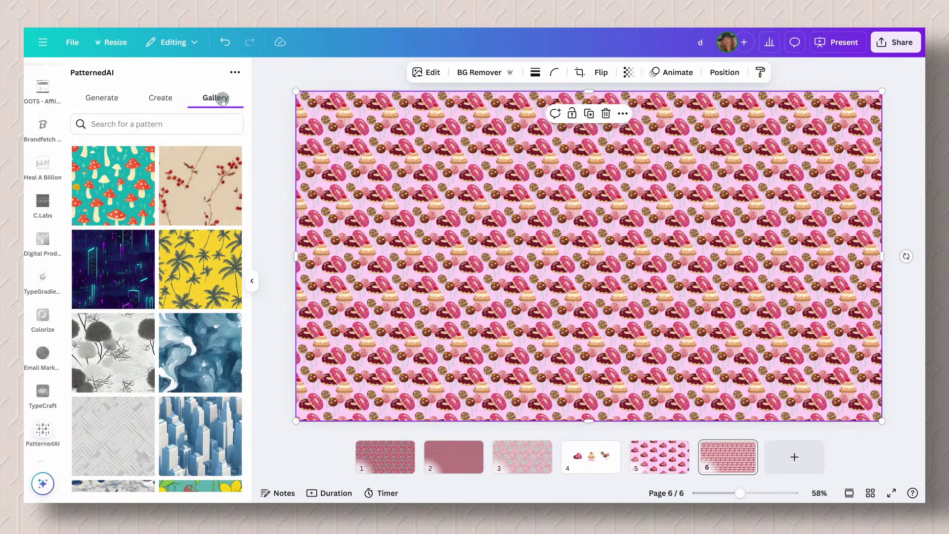
left_click(799, 462)
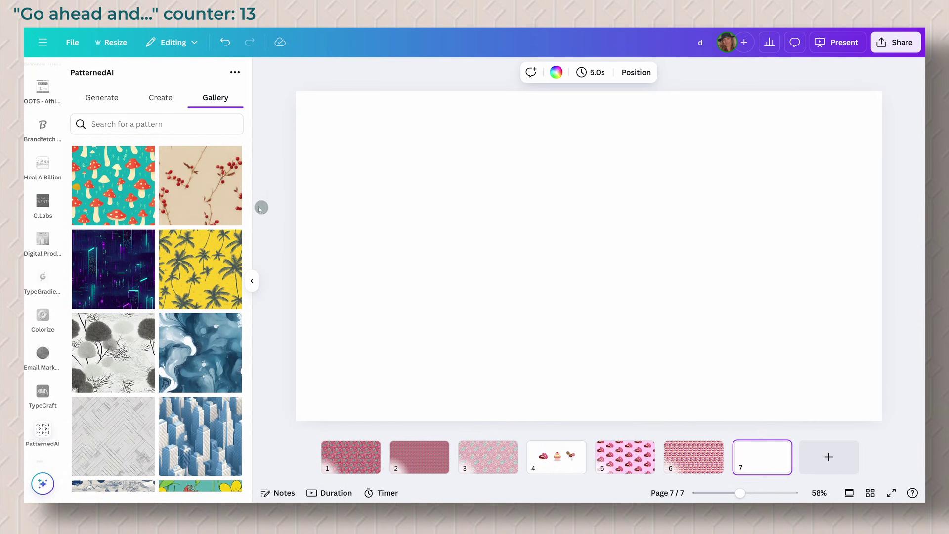
scroll(173, 270, "down", 3)
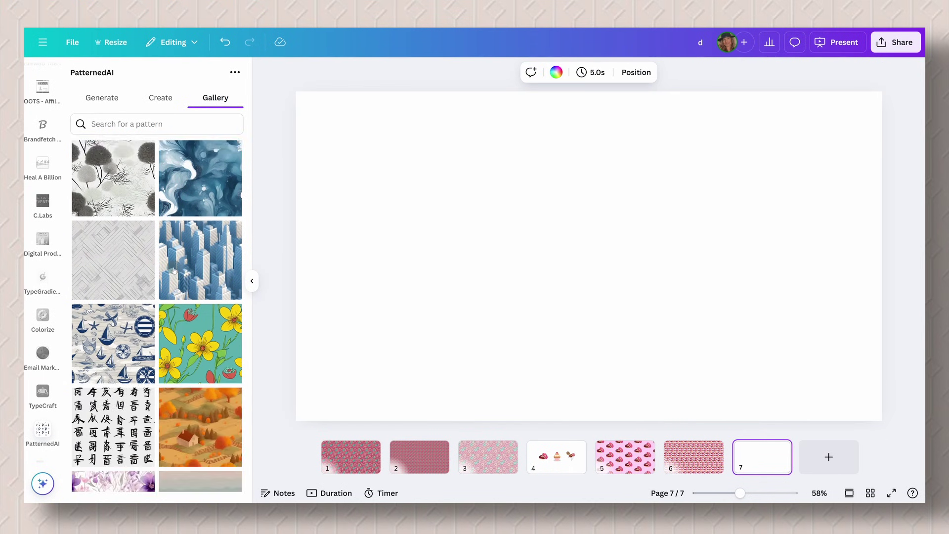
scroll(202, 291, "down", 5)
scroll(202, 294, "down", 8)
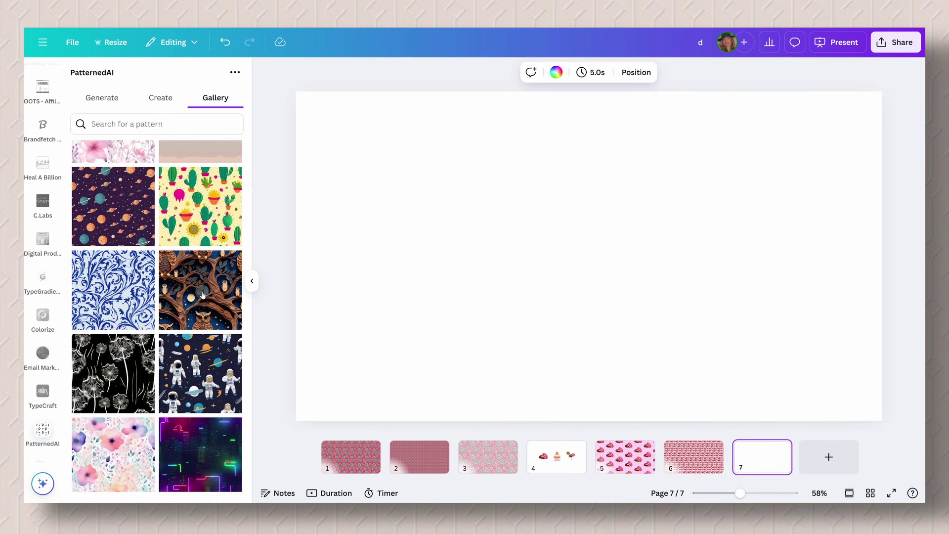
scroll(214, 331, "down", 8)
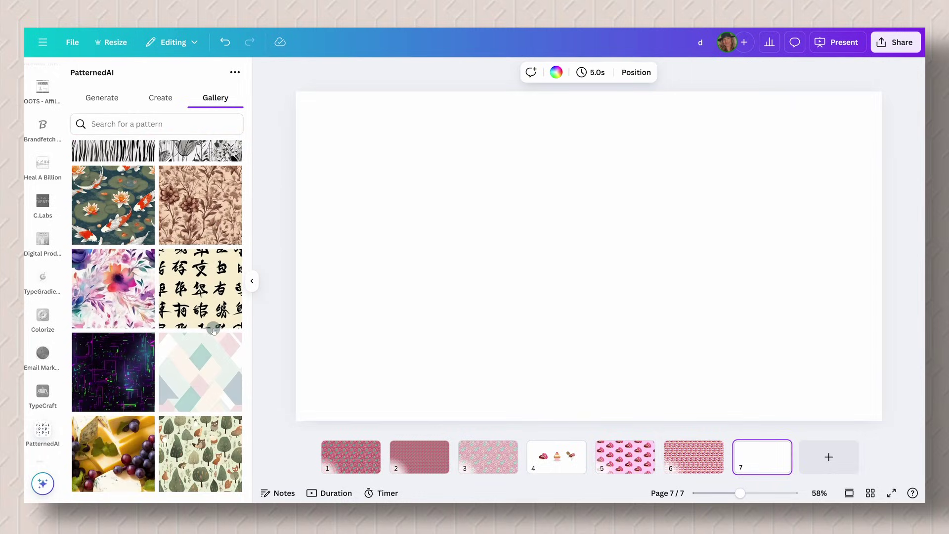
scroll(213, 331, "up", 6)
Search the gallery for 'donuts', pick the pink donut pattern, and raise its zoom to 133
left_click(172, 130)
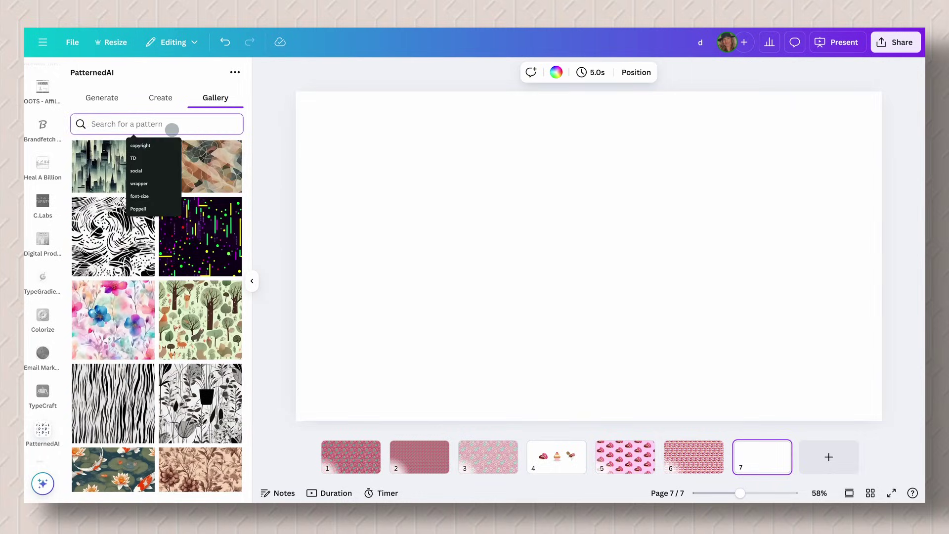
type("donuts")
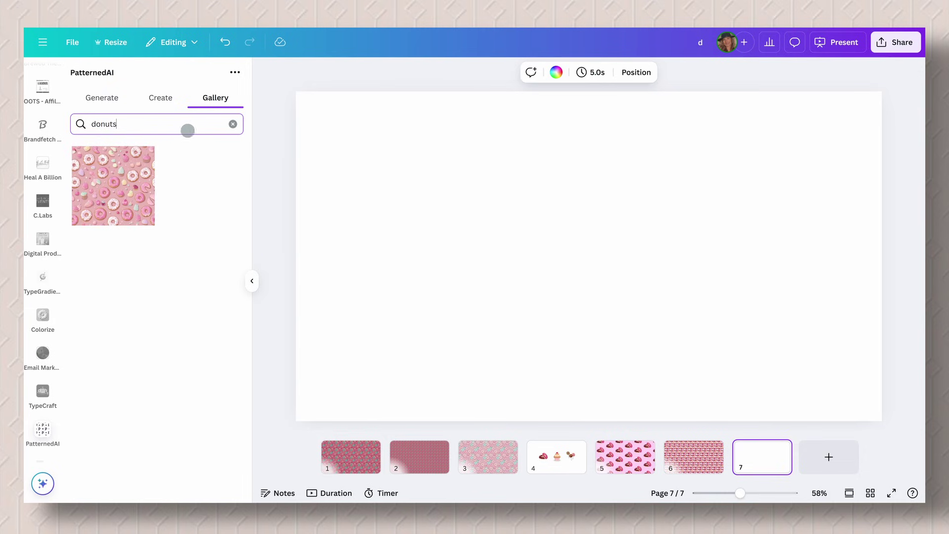
left_click(129, 193)
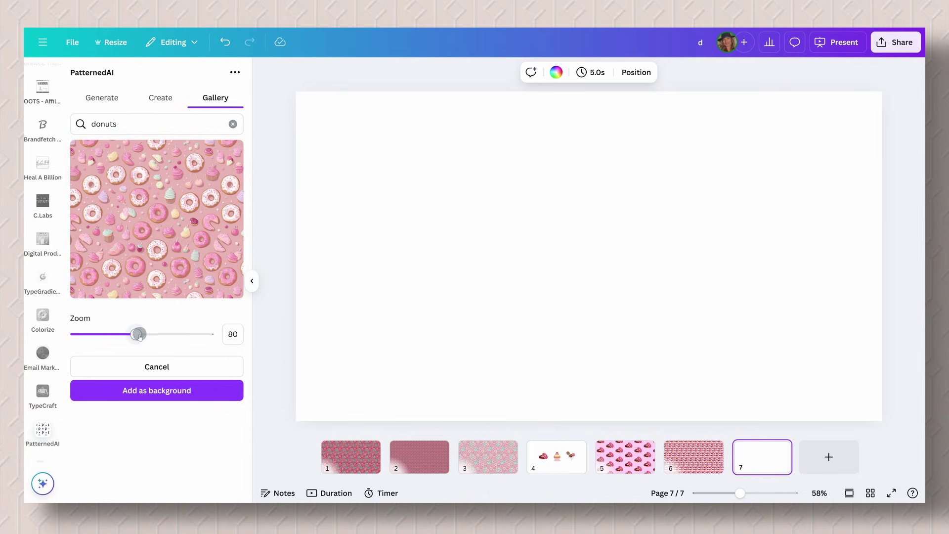
left_click_drag(139, 337, 200, 334)
Apply the pink donut pattern at zoom 133 as page 7's background
left_click(188, 393)
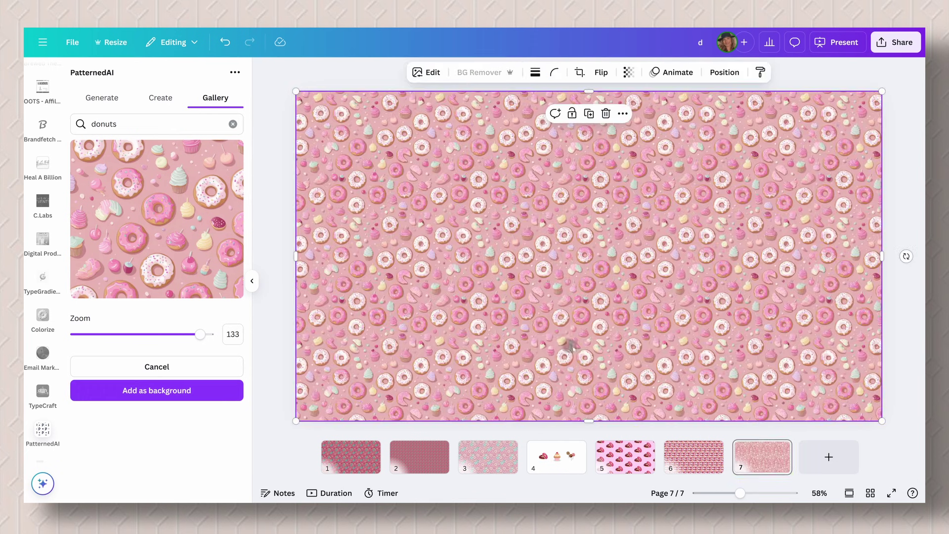